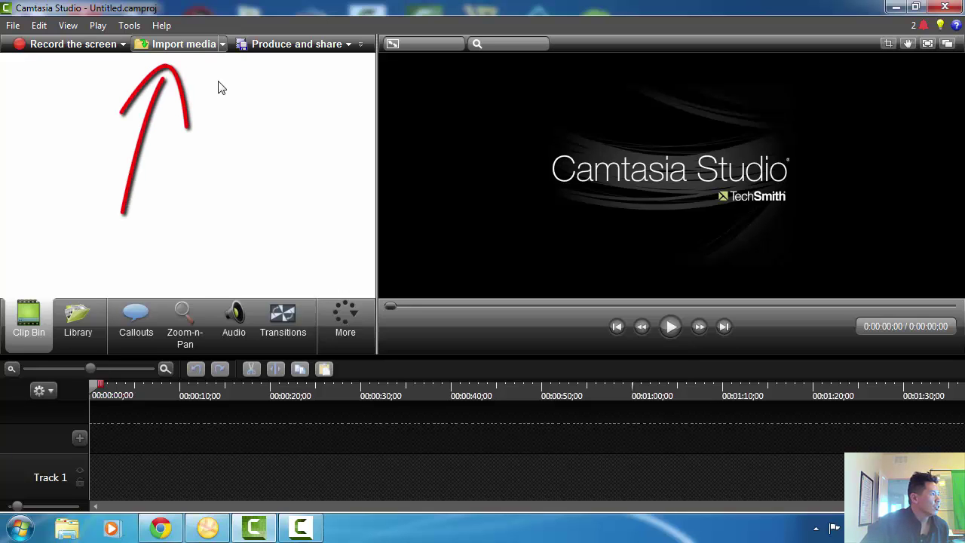
Import the cartoon-emotions-wallpaper image from the Seagate drive's Images Content folder.
left_click(184, 47)
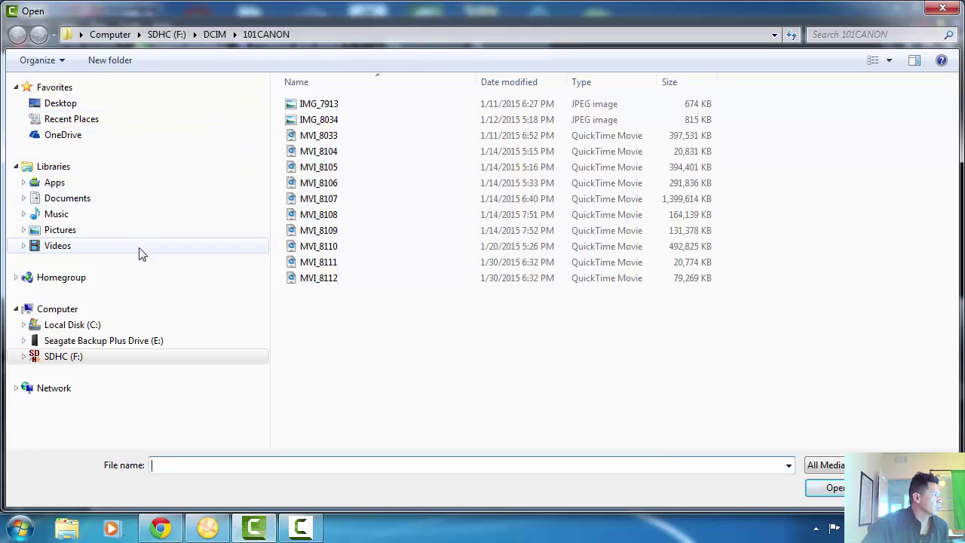
left_click(24, 340)
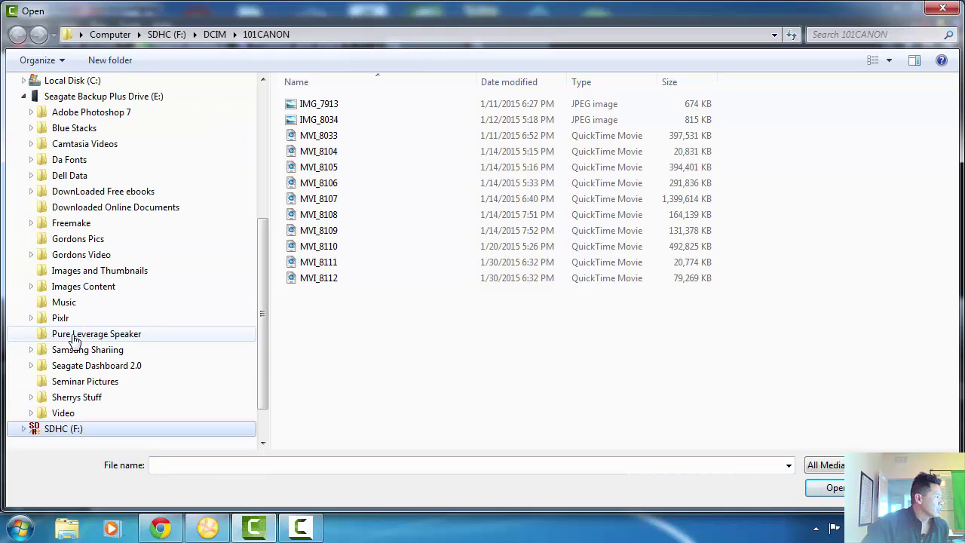
left_click(101, 293)
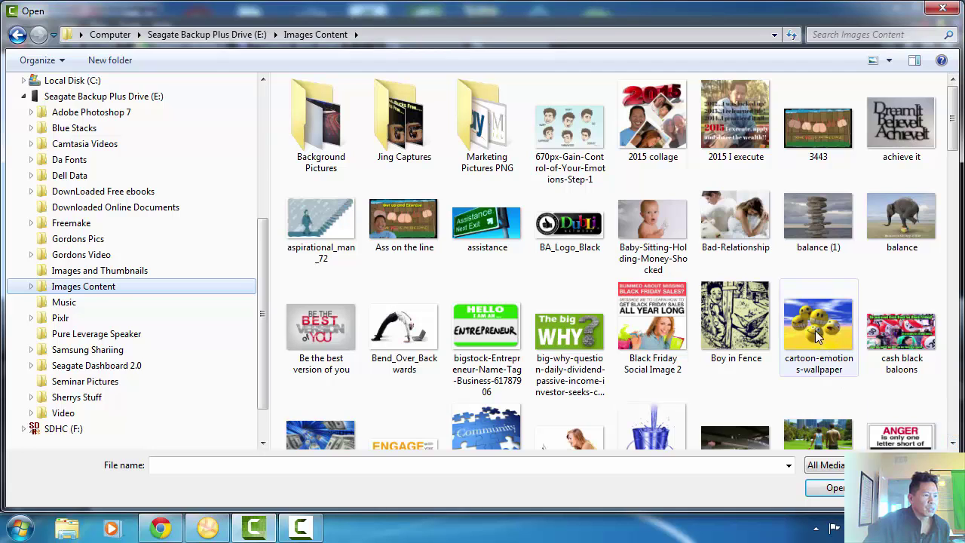
mouse_move(815, 330)
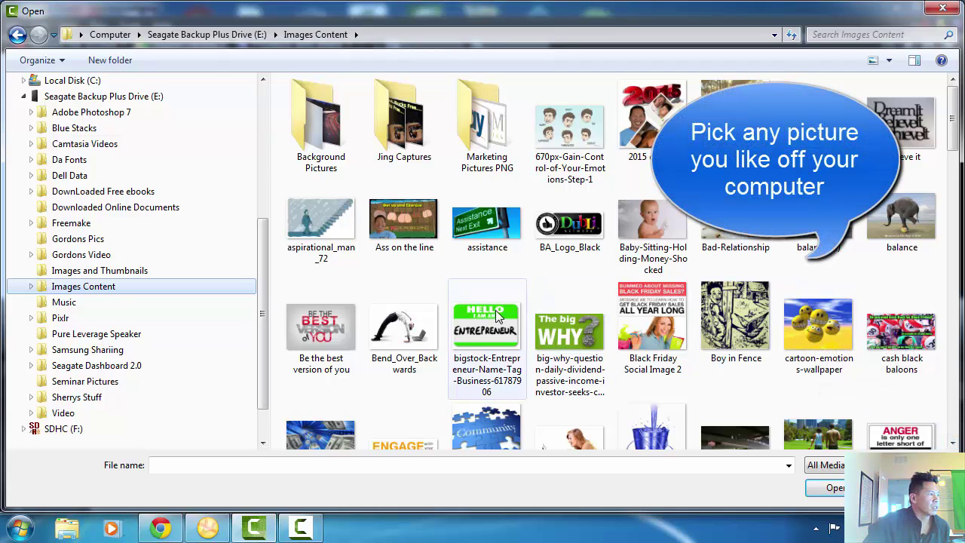
double_click(817, 324)
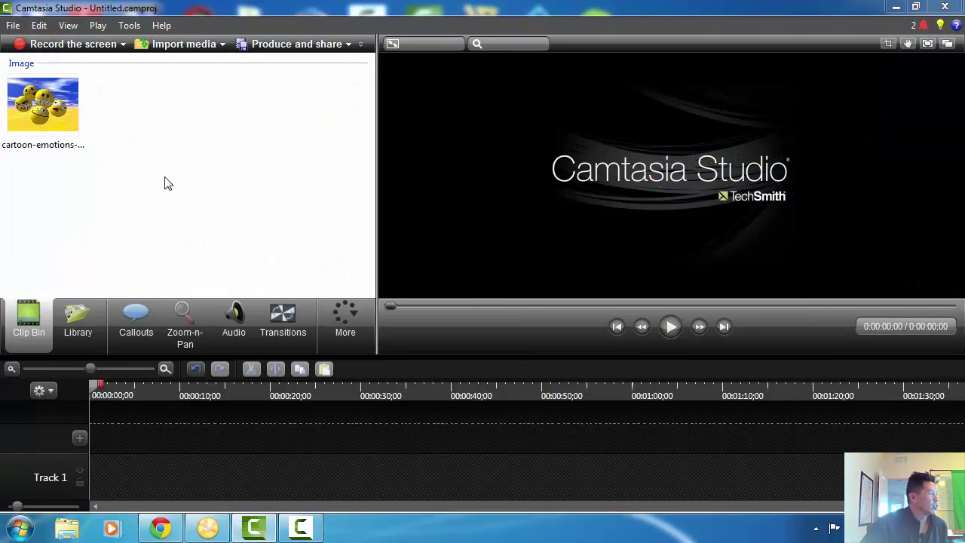
Add the emoji image to Track 1 at the playhead and widen it toward the canvas's right edge.
right_click(54, 106)
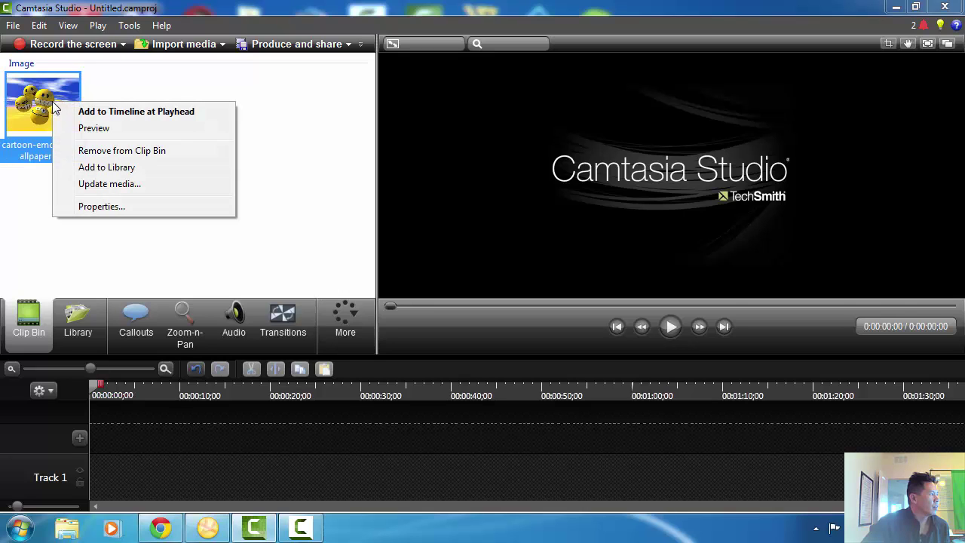
left_click(118, 113)
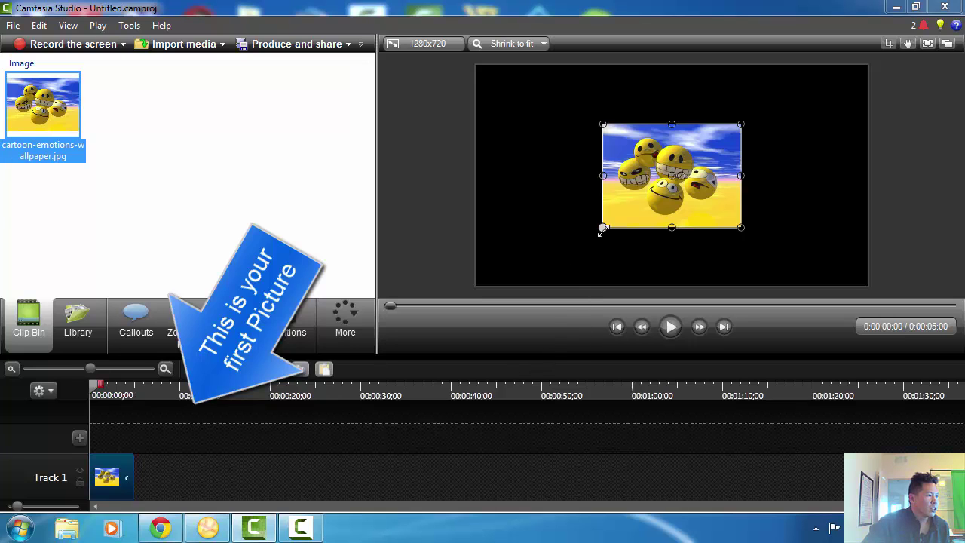
left_click_drag(602, 230, 528, 276)
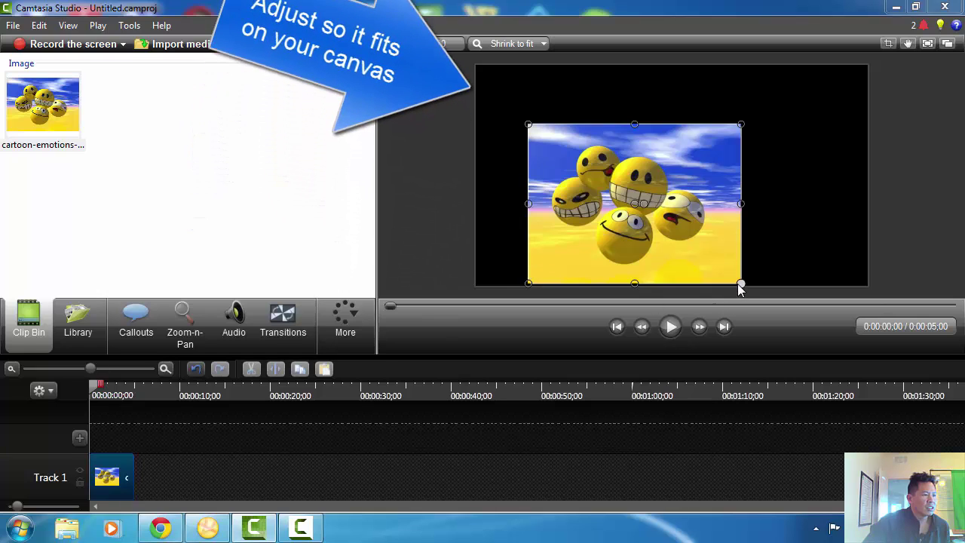
left_click_drag(737, 283, 752, 285)
left_click_drag(760, 209, 868, 210)
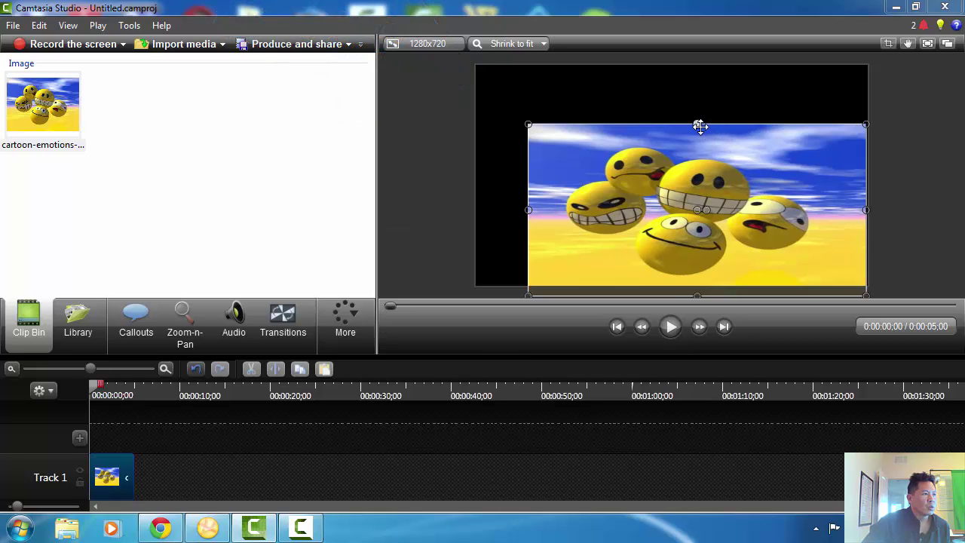
Stretch the emoji image to the canvas top, left and bottom, and lengthen its clip to 27 seconds.
left_click_drag(697, 125, 690, 69)
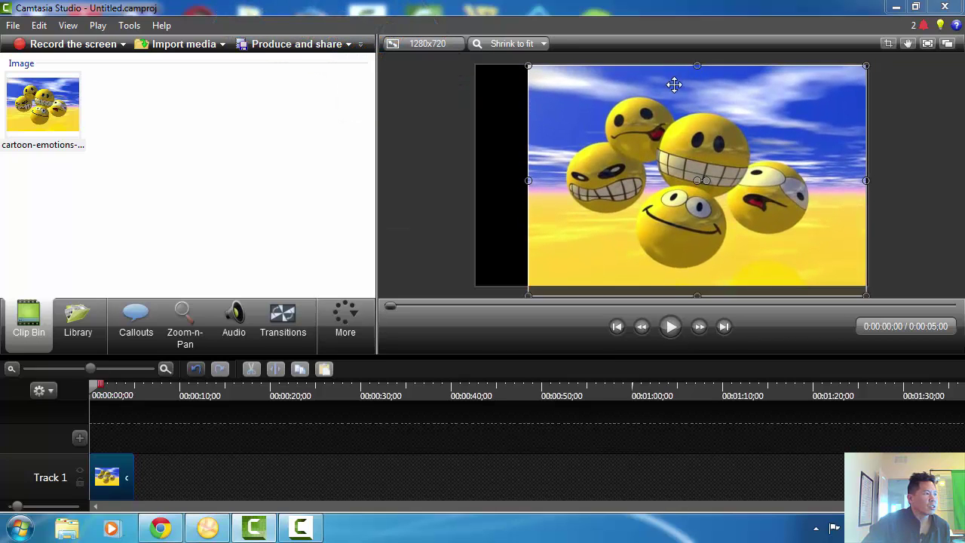
left_click_drag(530, 181, 475, 181)
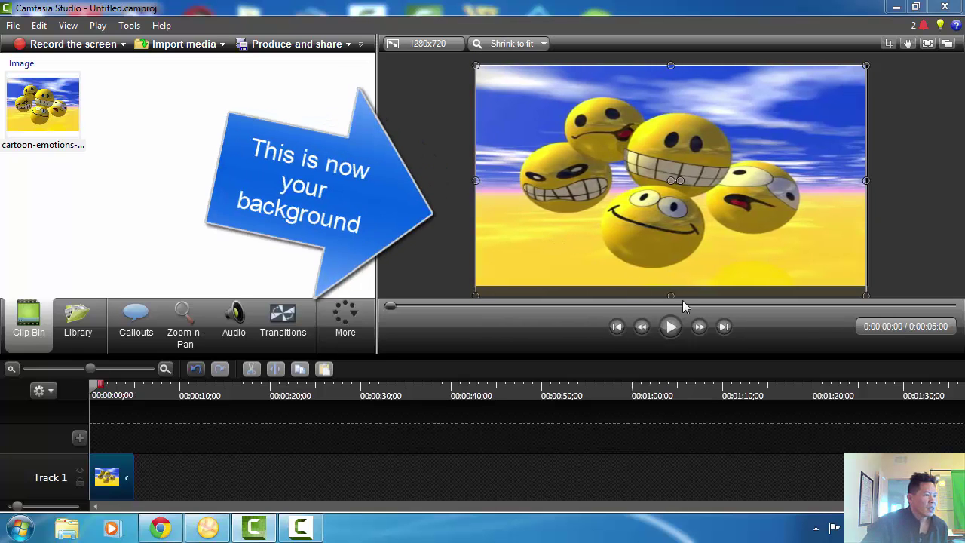
left_click_drag(670, 293, 670, 286)
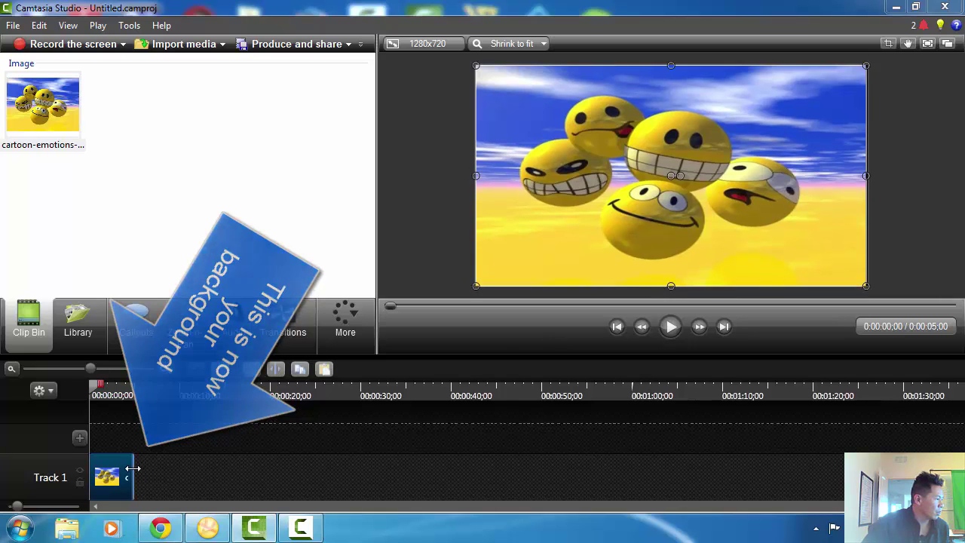
left_click_drag(133, 476, 334, 464)
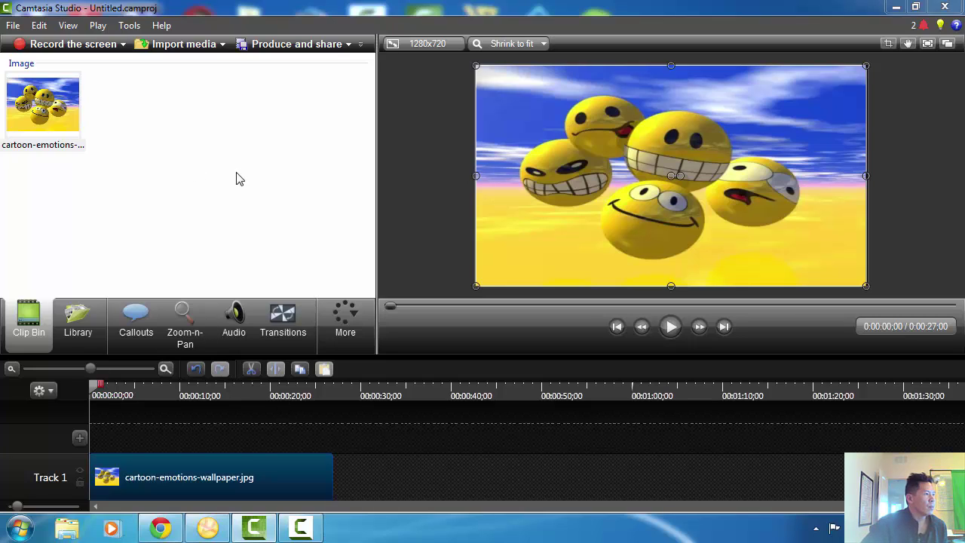
Import MVI_8112.MOV from SDHC (F:) > DCIM > 101CANON into the clip bin.
left_click(179, 45)
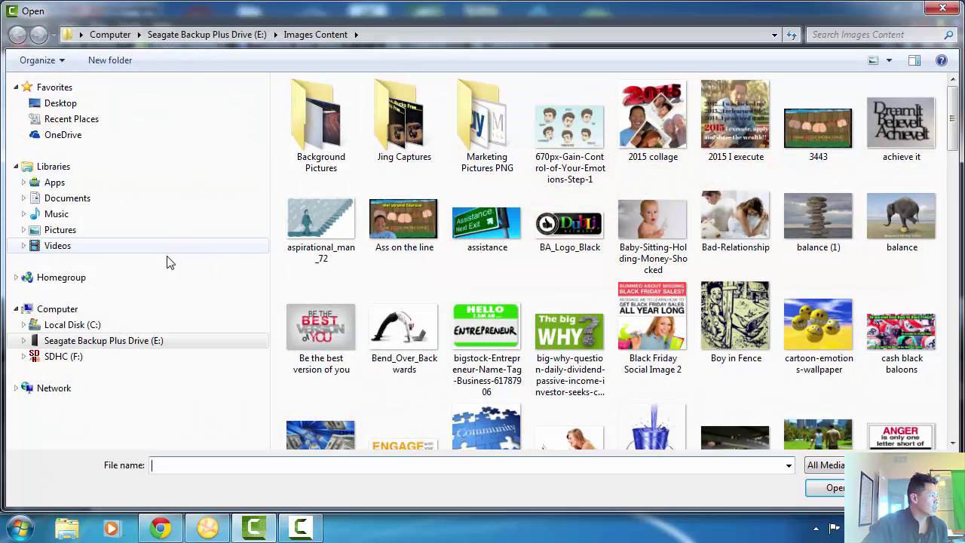
left_click(27, 360)
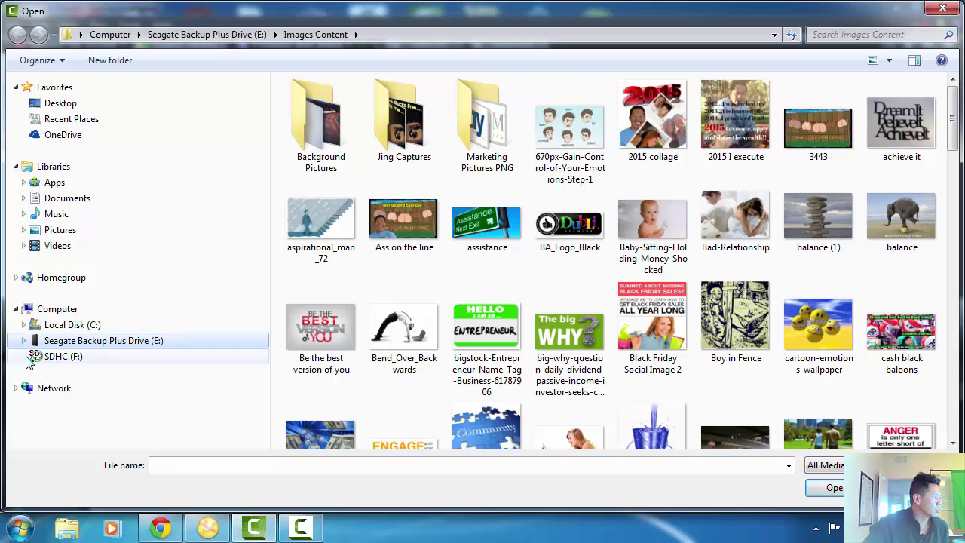
left_click(66, 374)
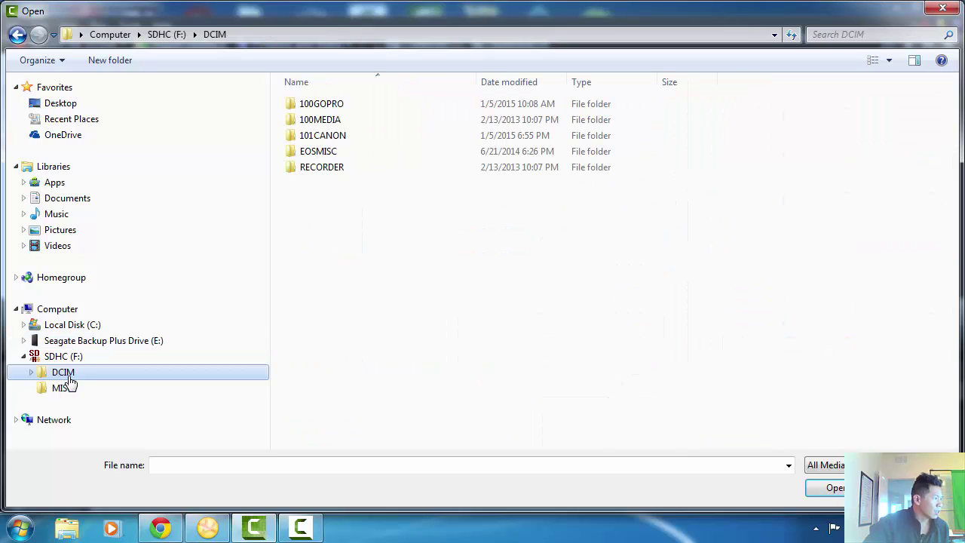
left_click(349, 139)
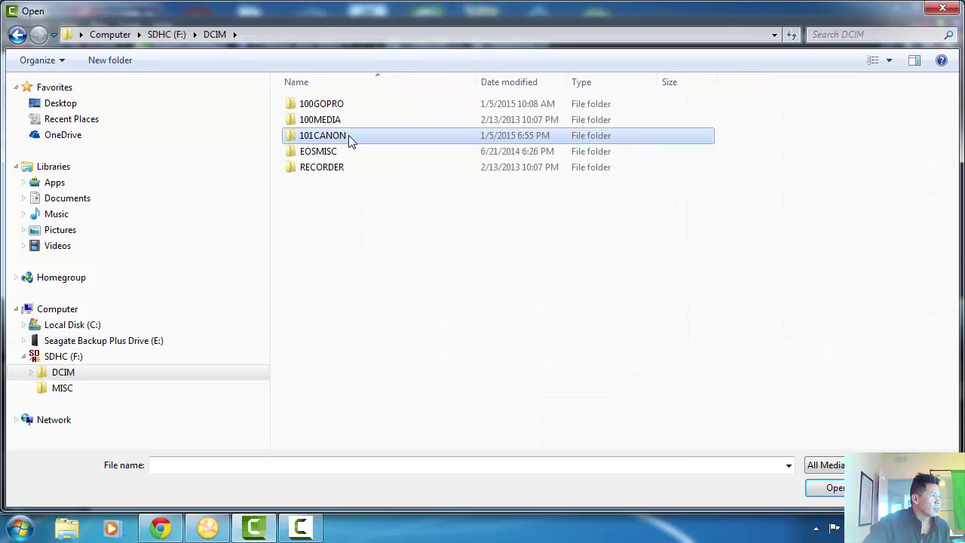
double_click(349, 139)
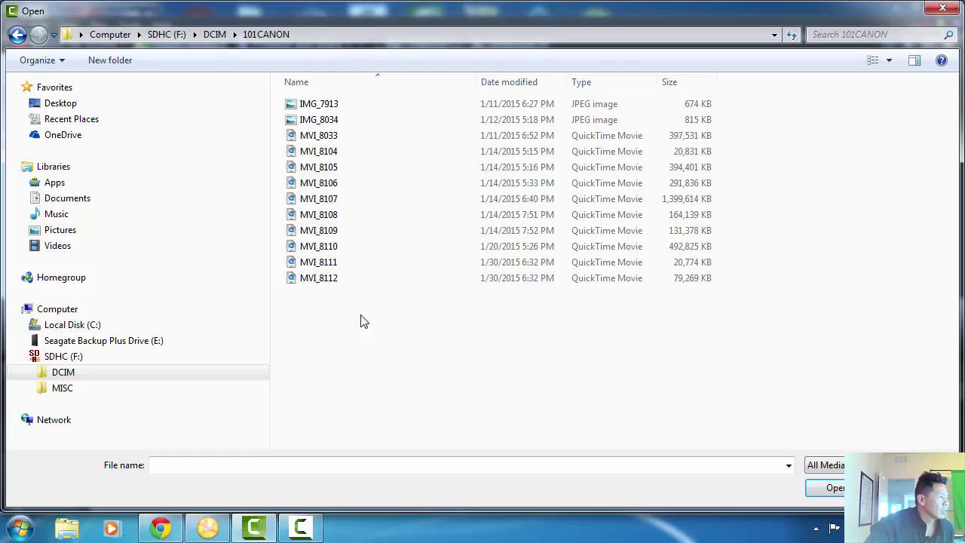
left_click(321, 278)
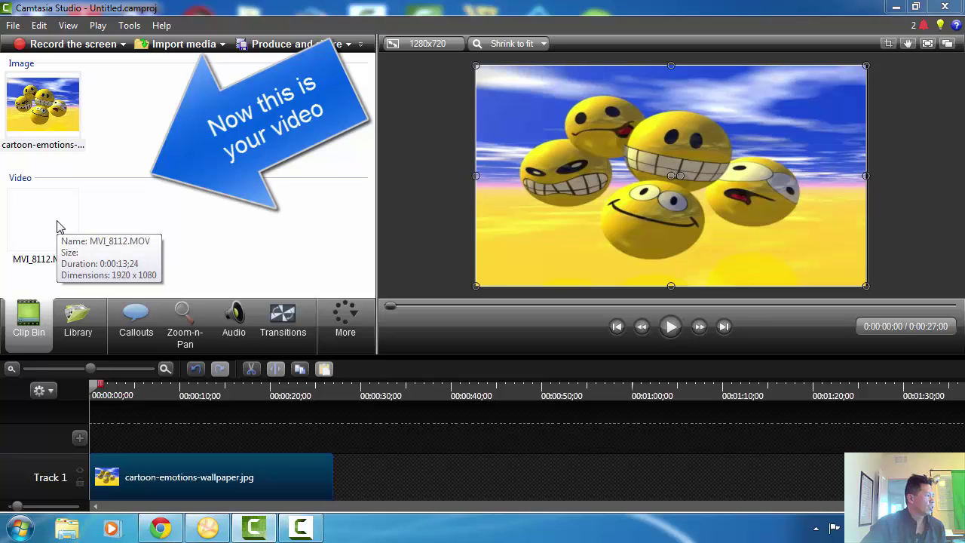
Add MVI_8112.MOV to a new Track 2 at the playhead and preview it to about 4 seconds.
right_click(51, 221)
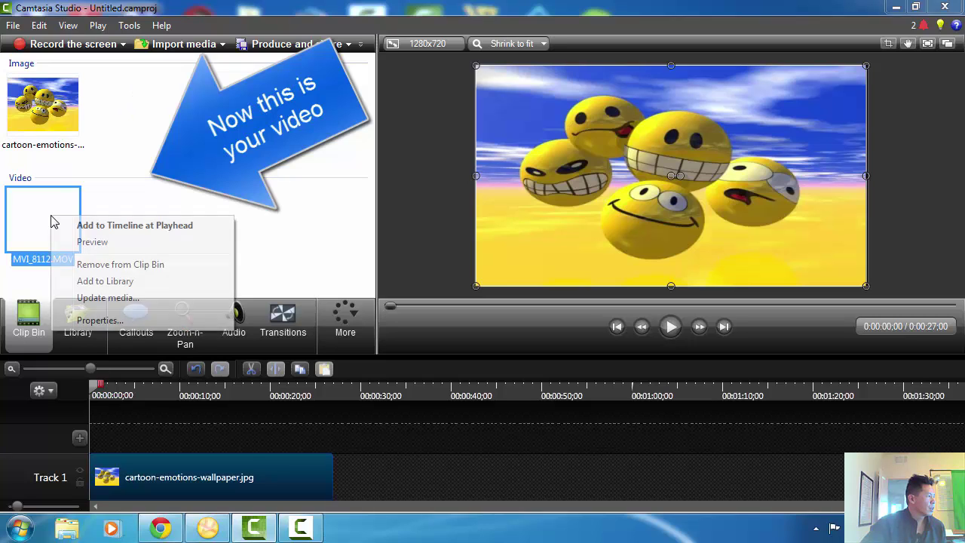
left_click(147, 225)
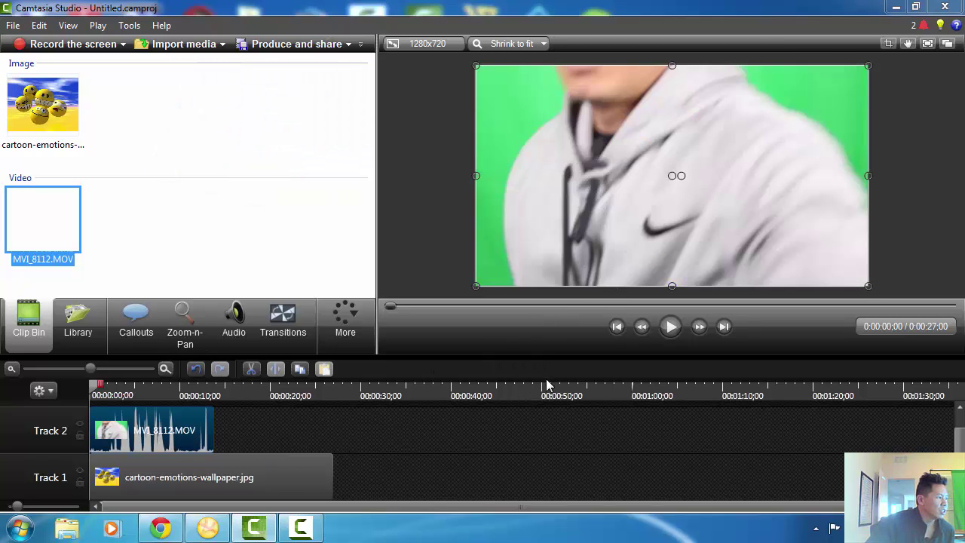
left_click(670, 326)
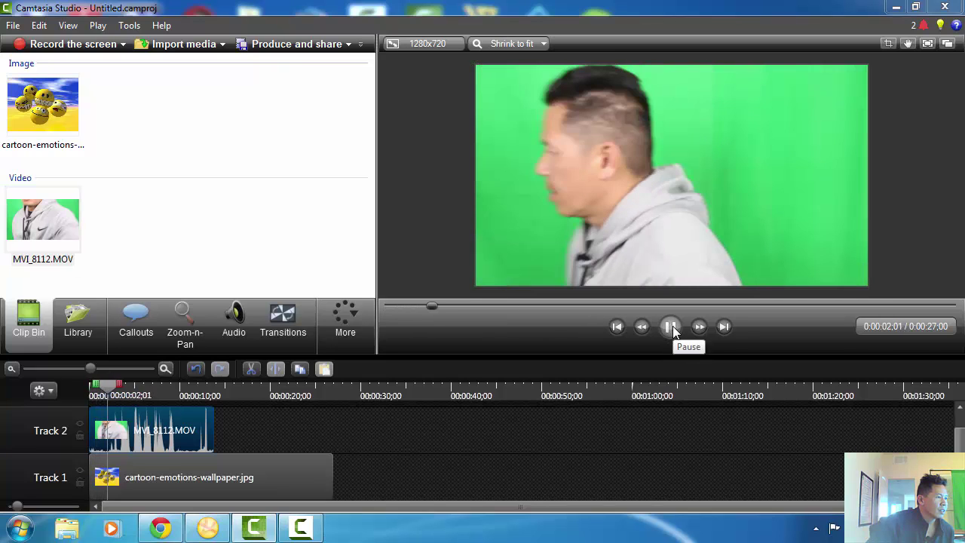
left_click(671, 326)
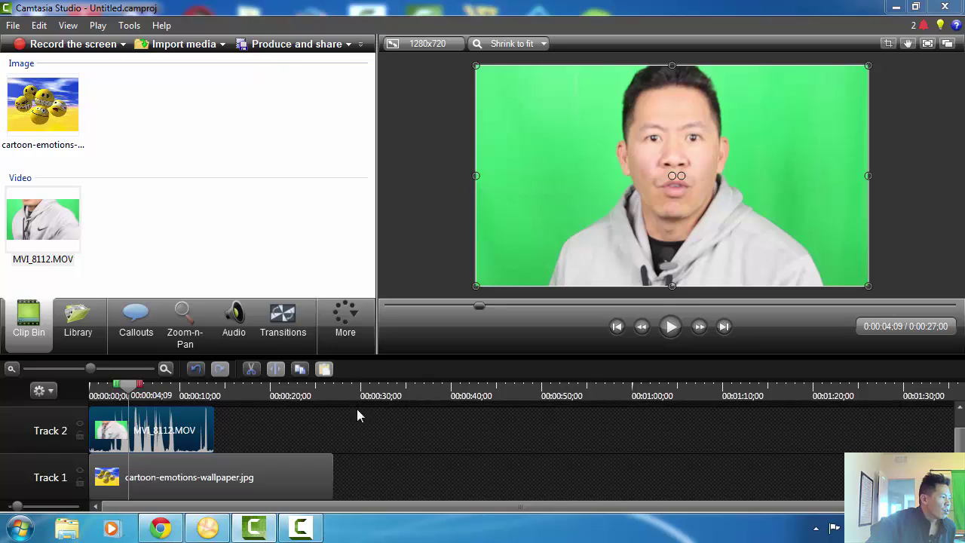
Start the presenter clip a few seconds in and trim the emoji background to about 8 seconds.
left_click_drag(199, 437, 440, 429)
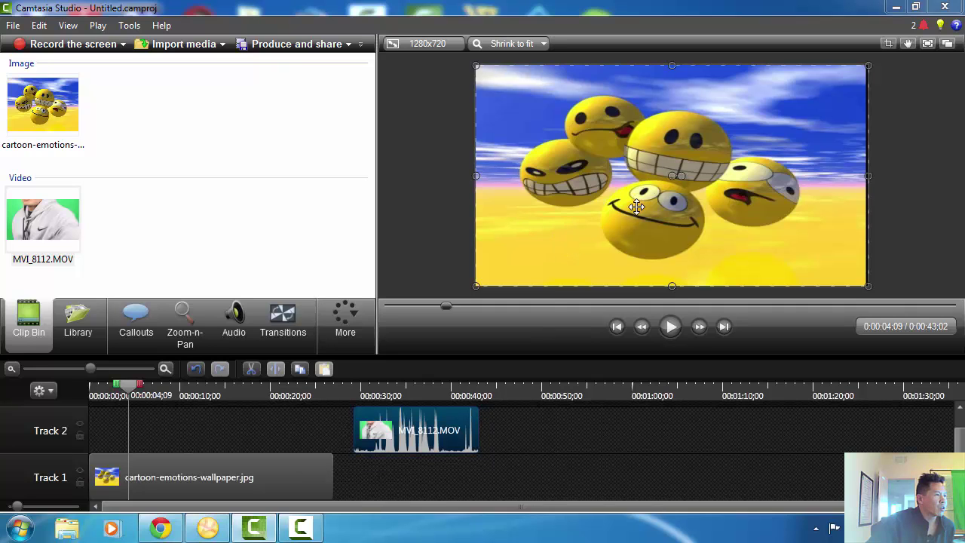
left_click_drag(411, 441, 287, 441)
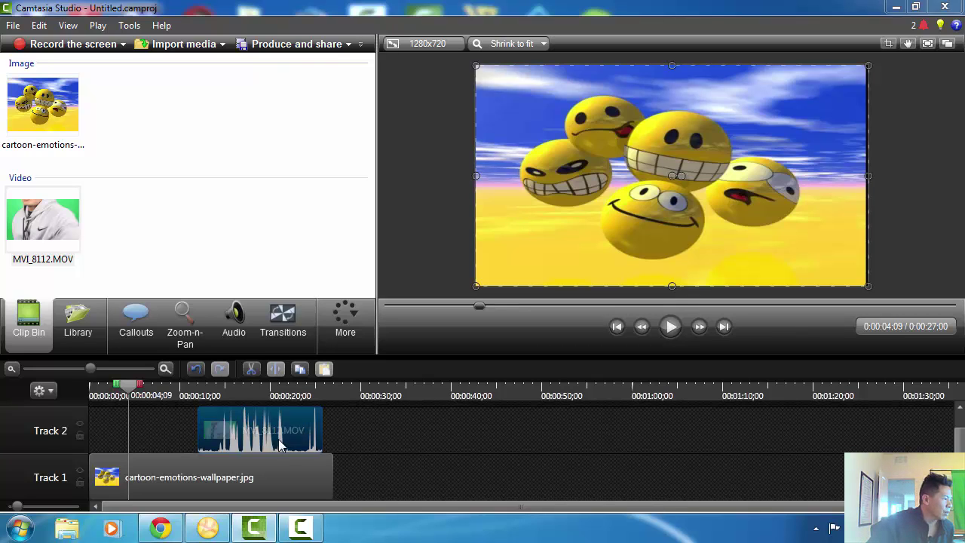
left_click_drag(276, 433, 167, 433)
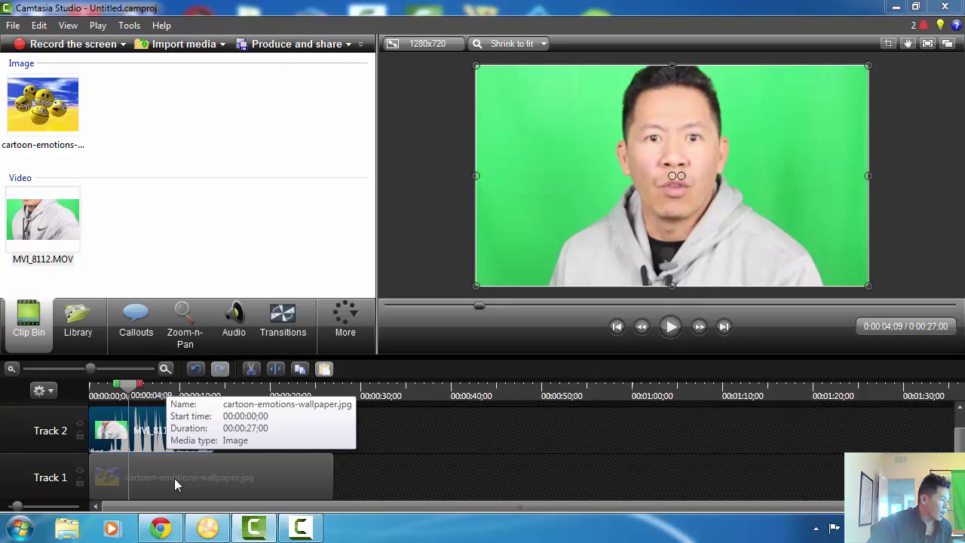
left_click_drag(186, 439, 303, 439)
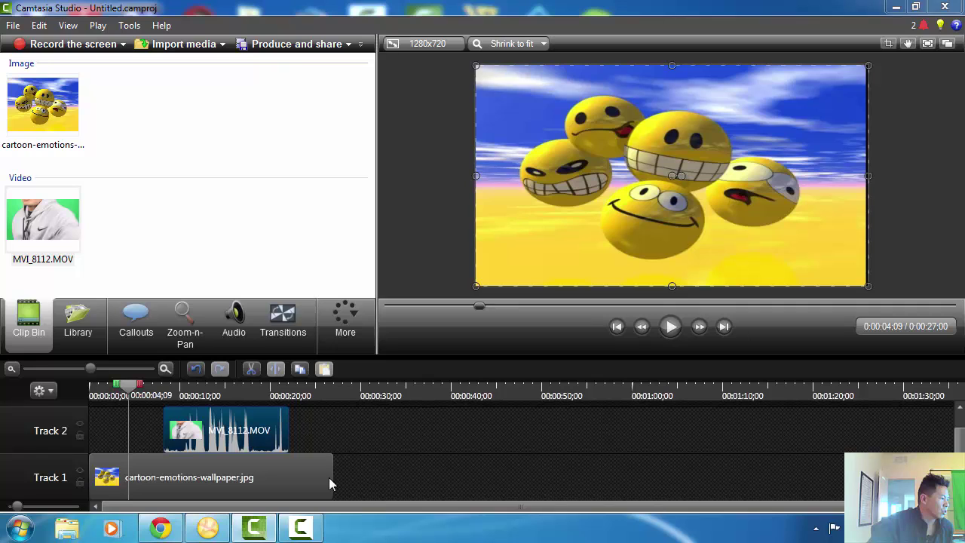
left_click_drag(328, 477, 149, 477)
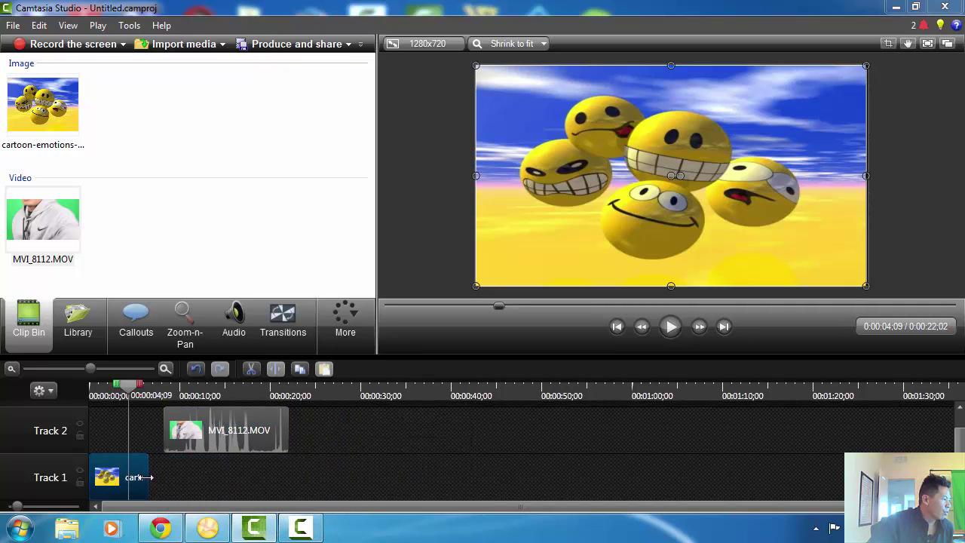
left_click(172, 47)
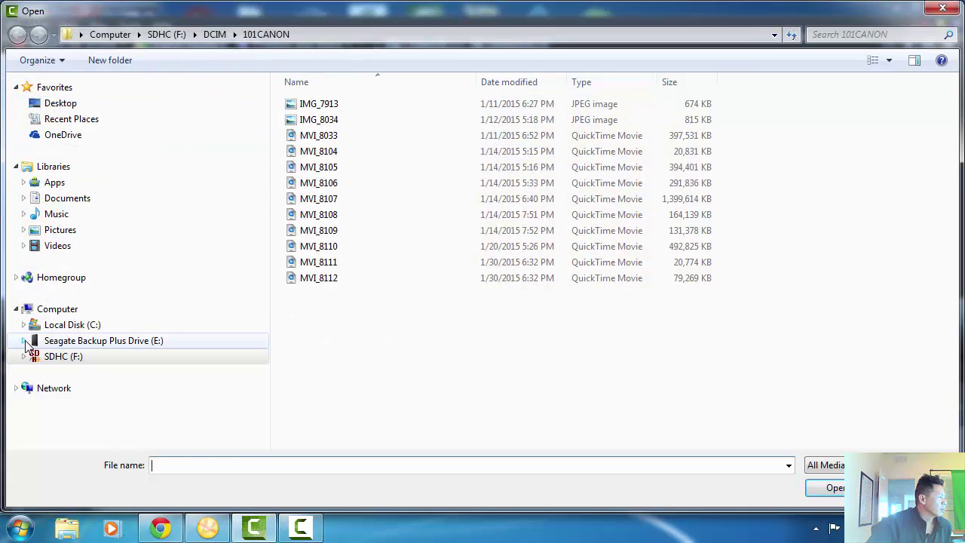
Import perfect_gift.jpg from the Seagate drive's Images Content folder.
left_click(25, 342)
left_click(98, 291)
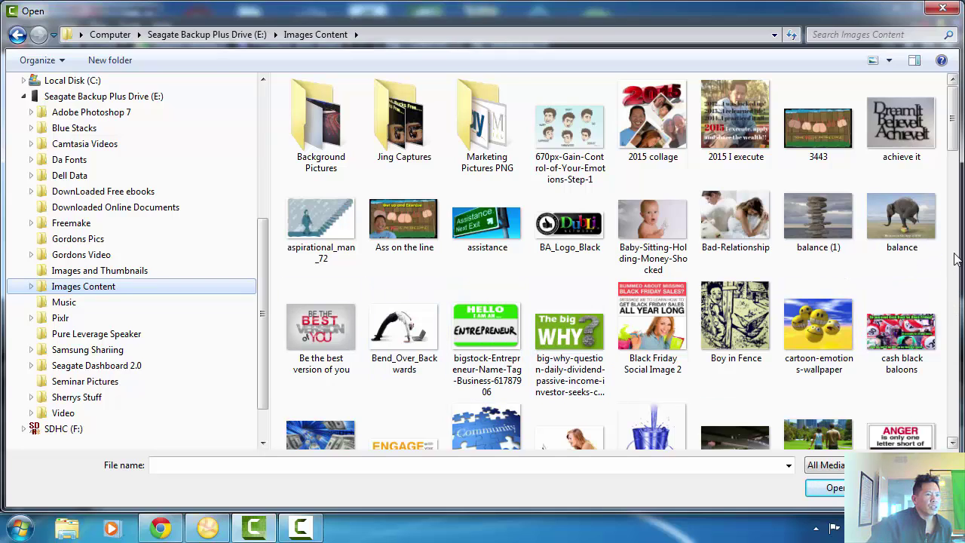
left_click_drag(957, 135, 959, 281)
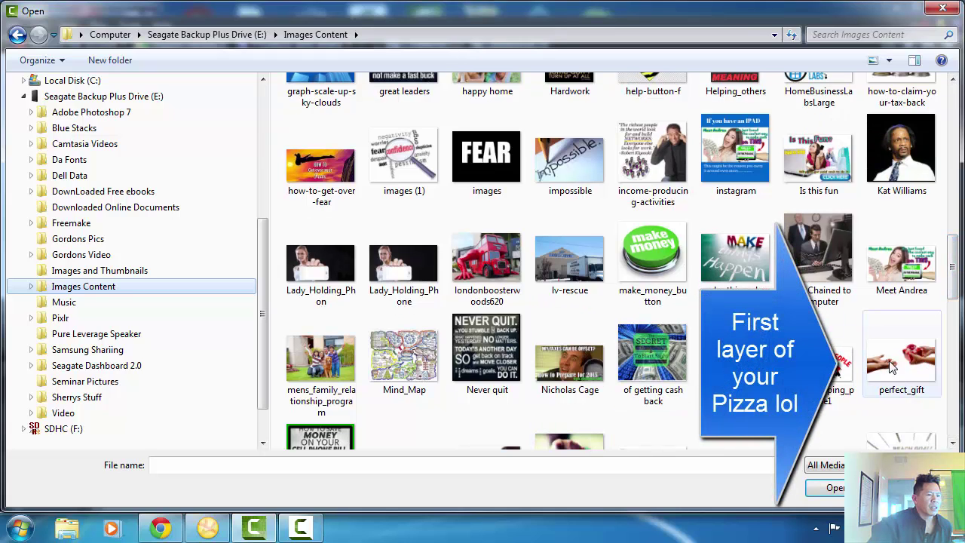
left_click(902, 356)
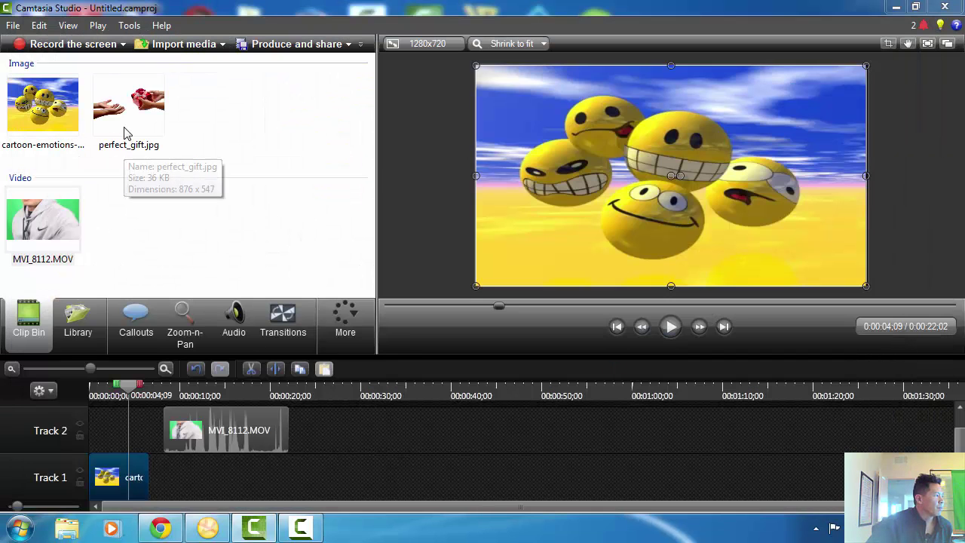
Add perfect_gift to the timeline and place it right after the emoji image on Track 1.
right_click(130, 120)
left_click(176, 125)
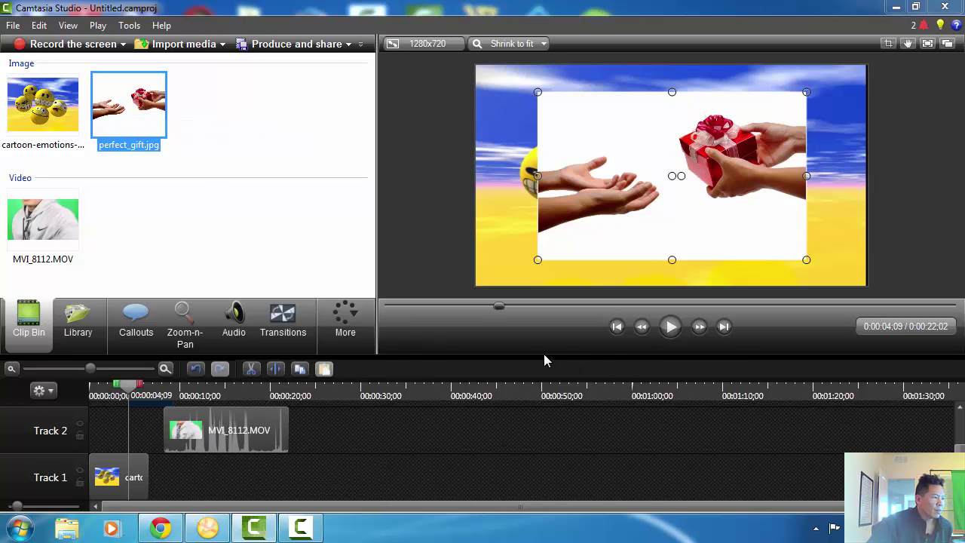
left_click_drag(544, 353, 548, 302)
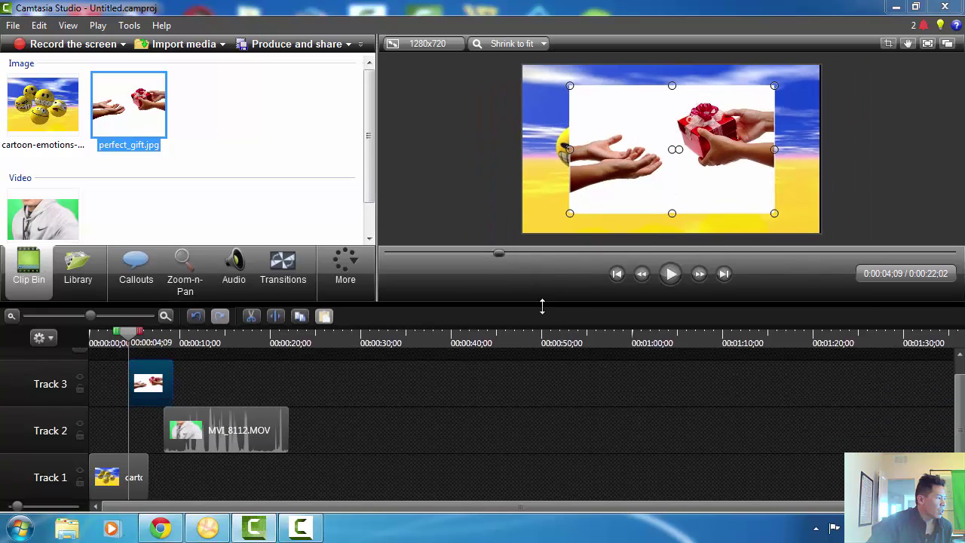
left_click_drag(139, 382, 298, 483)
left_click_drag(147, 468, 183, 470)
left_click_drag(265, 485, 192, 483)
Enlarge the gift image in the preview to fill the frame's top, left and right edges.
left_click_drag(127, 337, 204, 355)
left_click_drag(228, 430, 438, 429)
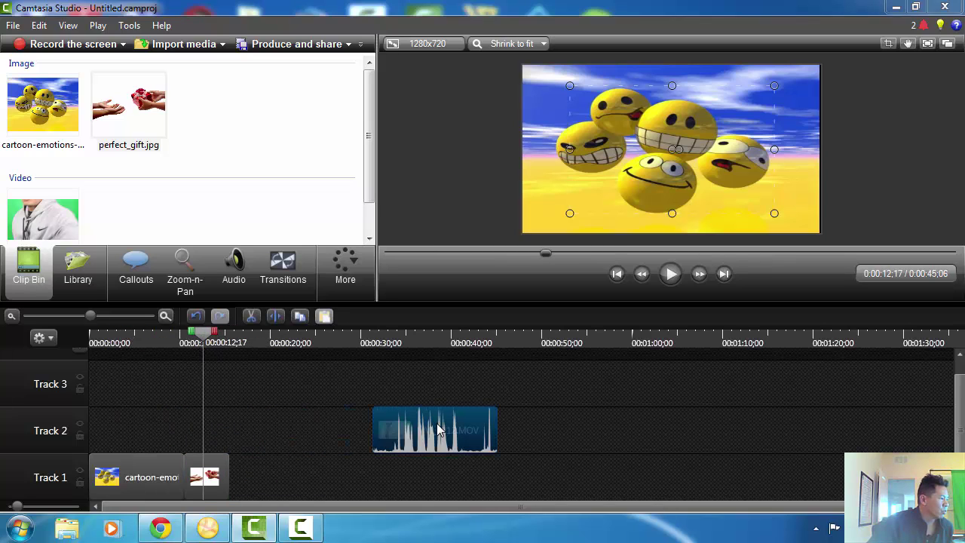
left_click(633, 160)
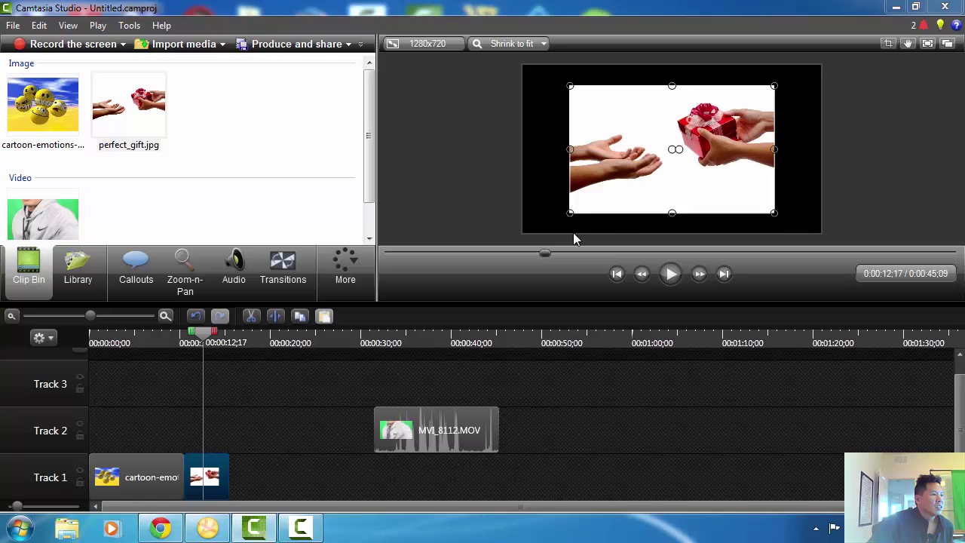
left_click_drag(571, 214, 530, 228)
left_click_drag(653, 87, 654, 64)
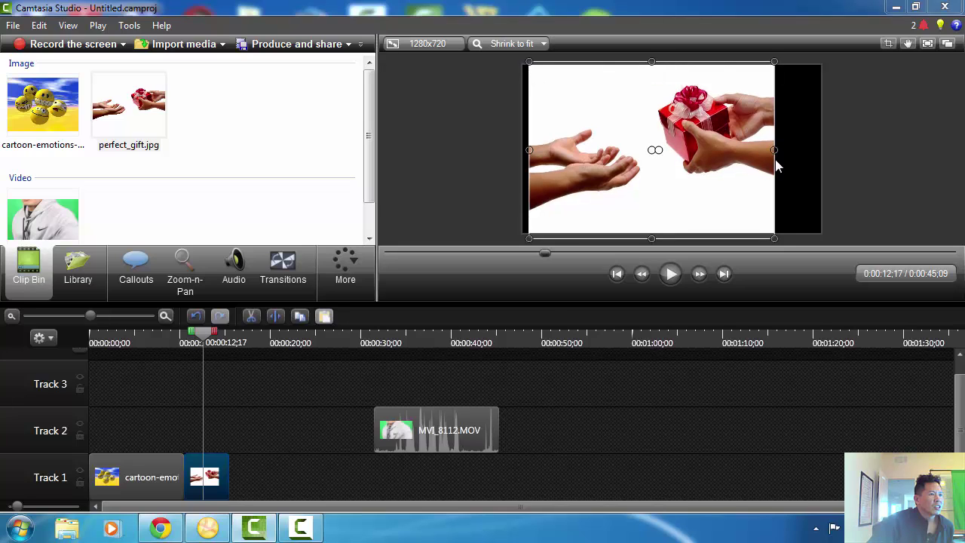
left_click_drag(776, 150, 822, 149)
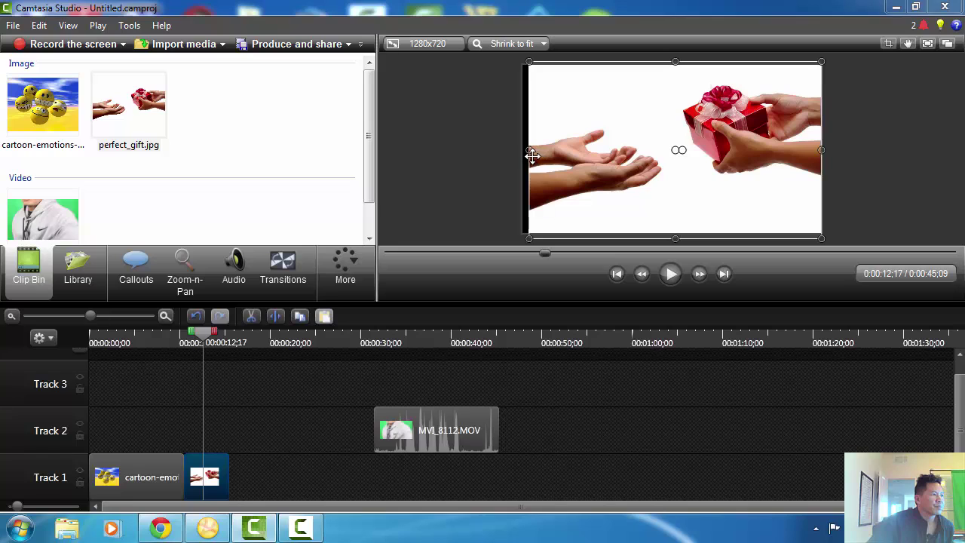
left_click_drag(531, 150, 526, 150)
Move MVI_8112.MOV to 0:00 on Track 2 and lengthen the perfect_gift clip.
left_click_drag(403, 430, 371, 432)
left_click_drag(228, 477, 280, 477)
left_click_drag(422, 427, 168, 429)
left_click_drag(203, 337, 96, 349)
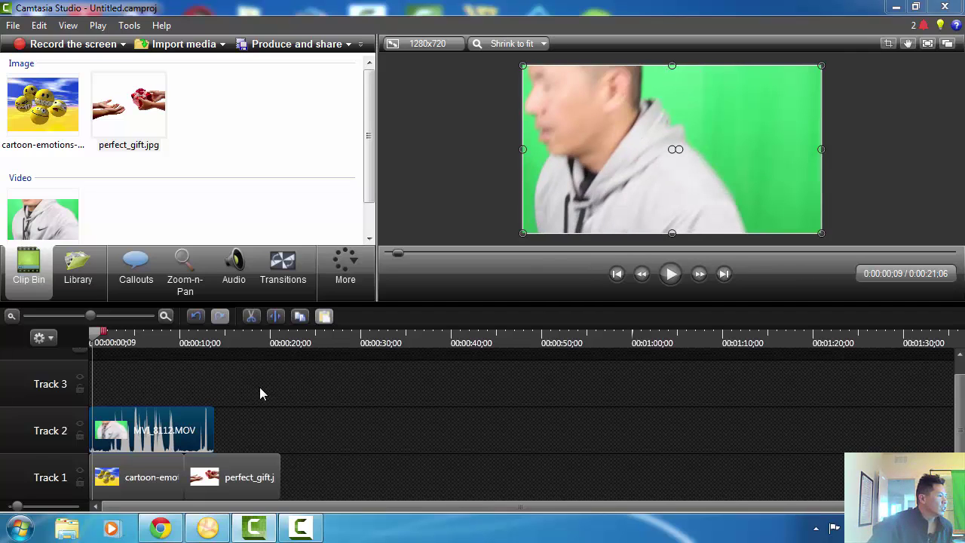
Show the presenter clip's Visual Properties, including visual effects.
left_click_drag(376, 274, 484, 274)
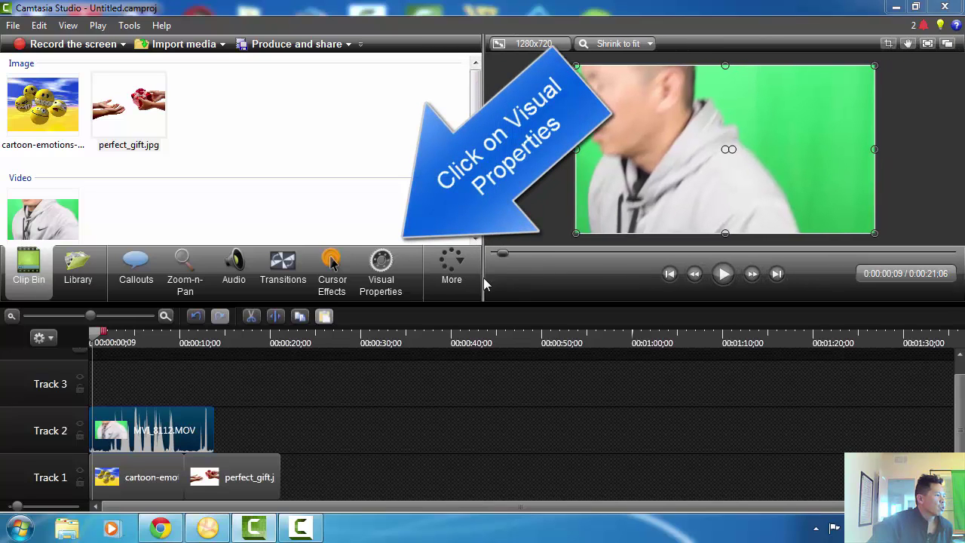
left_click(384, 281)
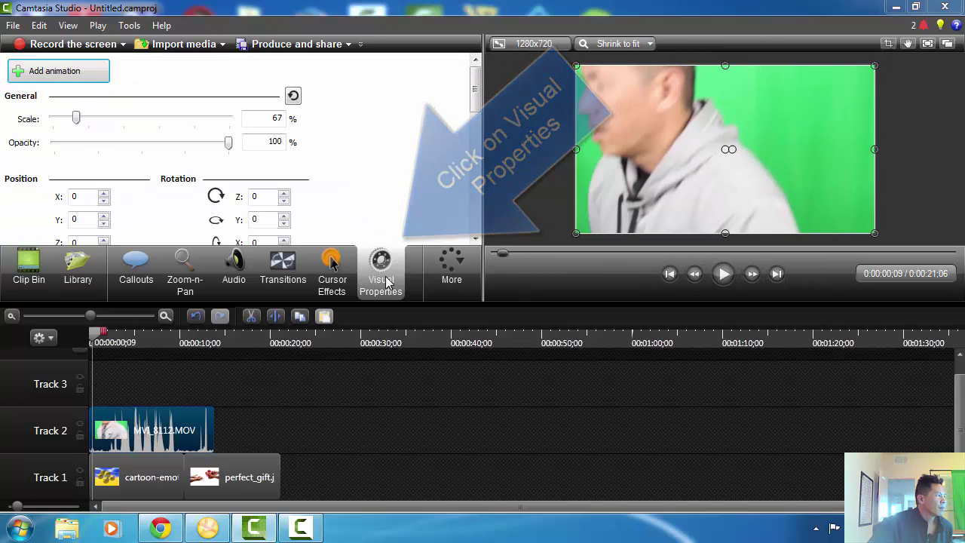
left_click(474, 240)
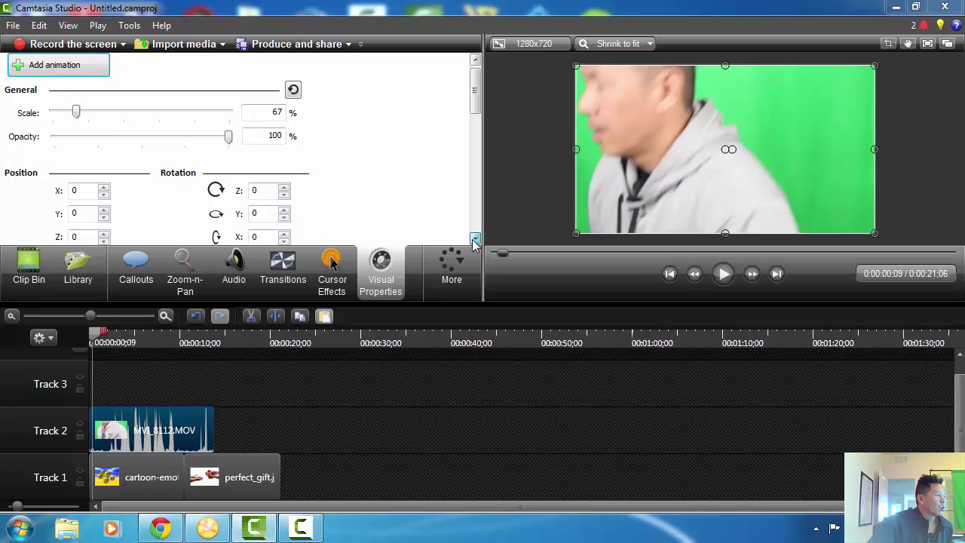
left_click(475, 240)
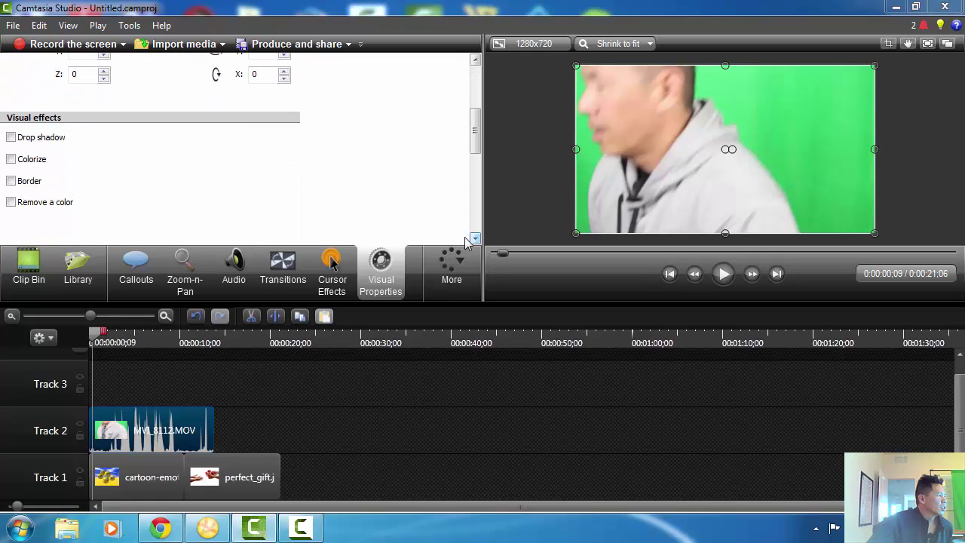
Enable Remove a color on the presenter clip and sample the green backdrop in the preview.
left_click(11, 202)
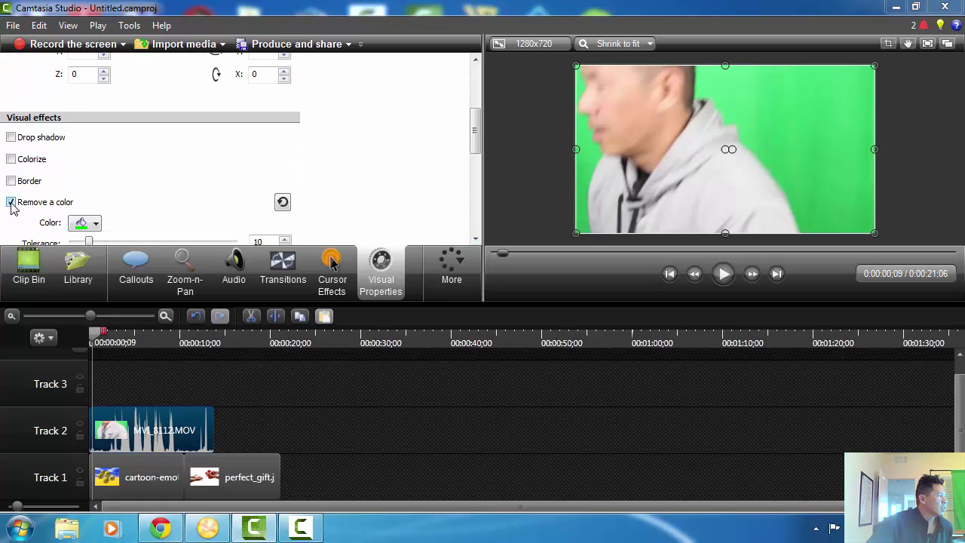
scroll(474, 240, "down", 3)
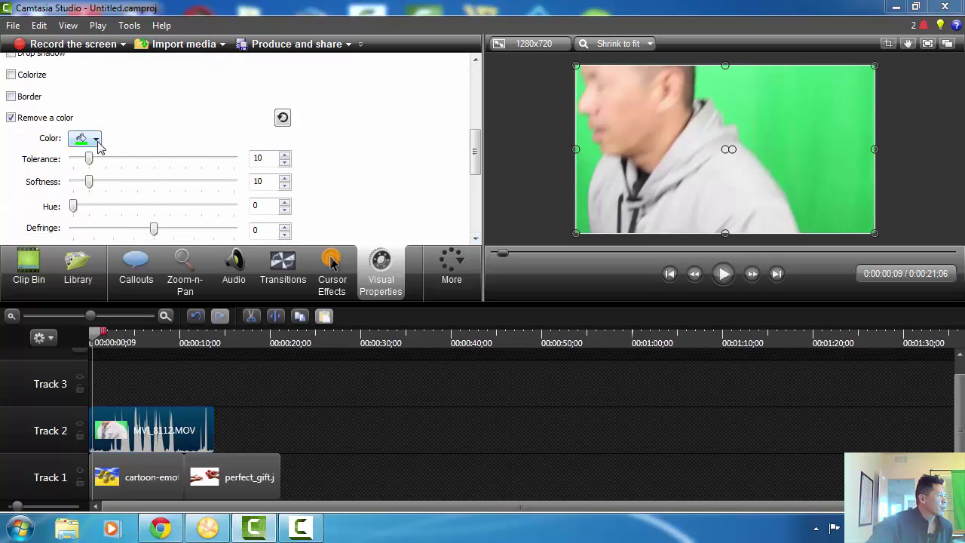
left_click(96, 141)
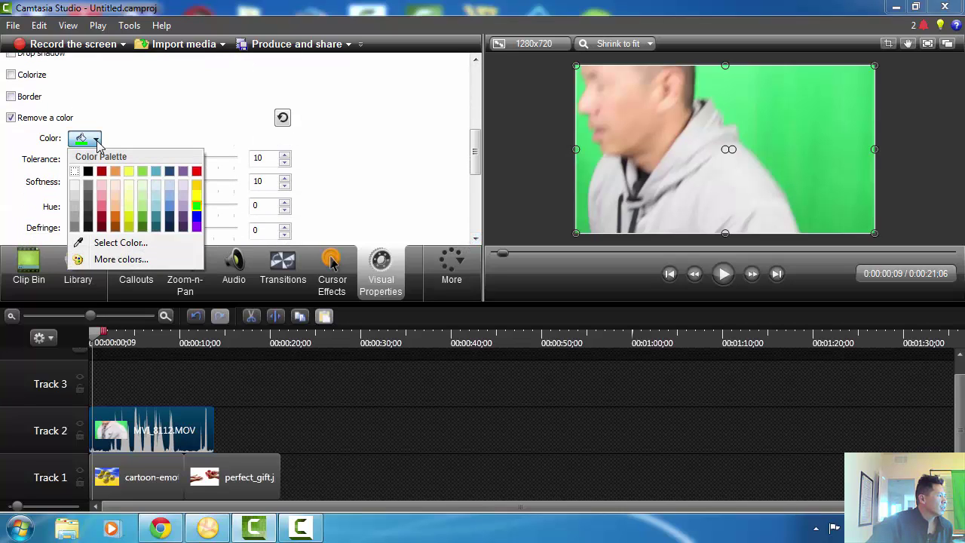
left_click(112, 243)
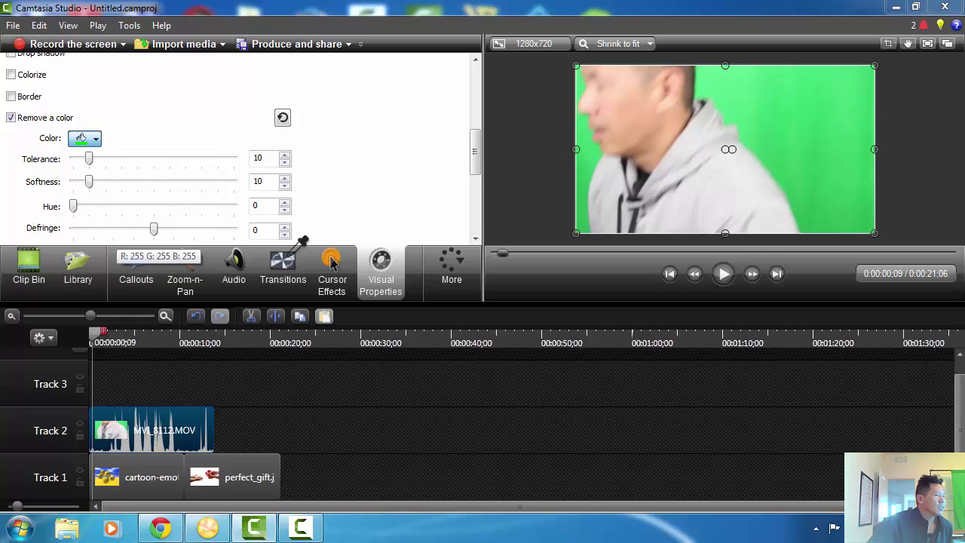
left_click(770, 111)
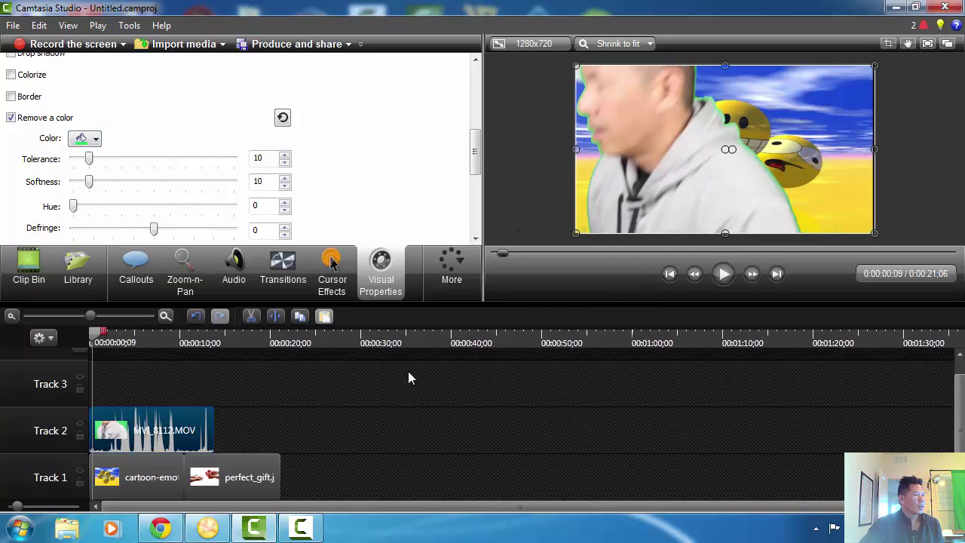
On a frame showing the presenter, set Tolerance 30, Softness 27 and Defringe 6.
left_click_drag(93, 341, 125, 344)
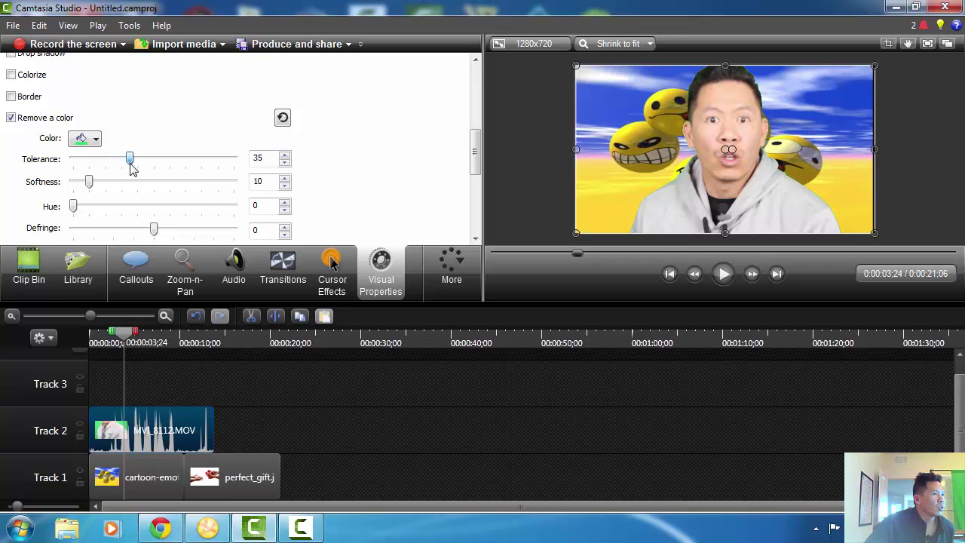
left_click_drag(137, 168, 104, 172)
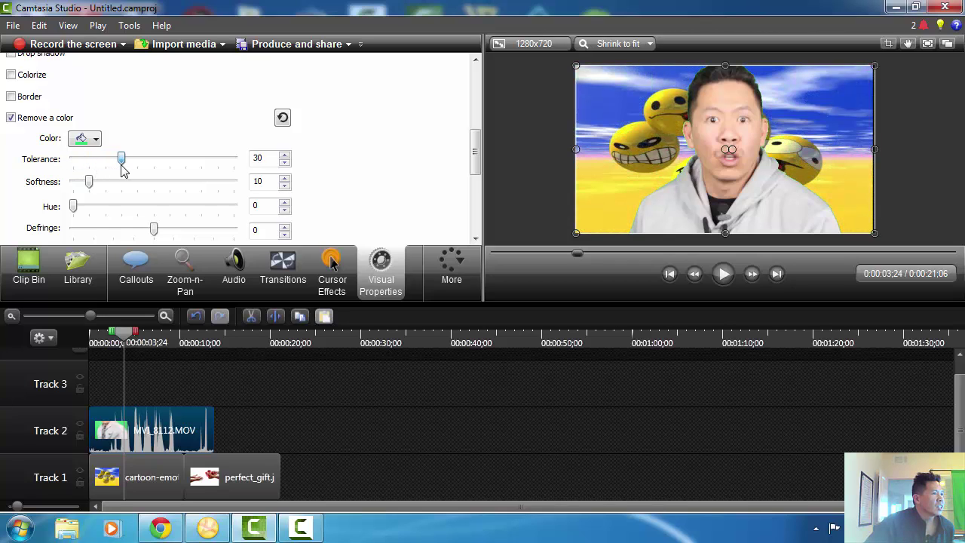
mouse_move(105, 187)
left_mouse_down()
mouse_move(171, 188)
mouse_move(118, 187)
left_mouse_up()
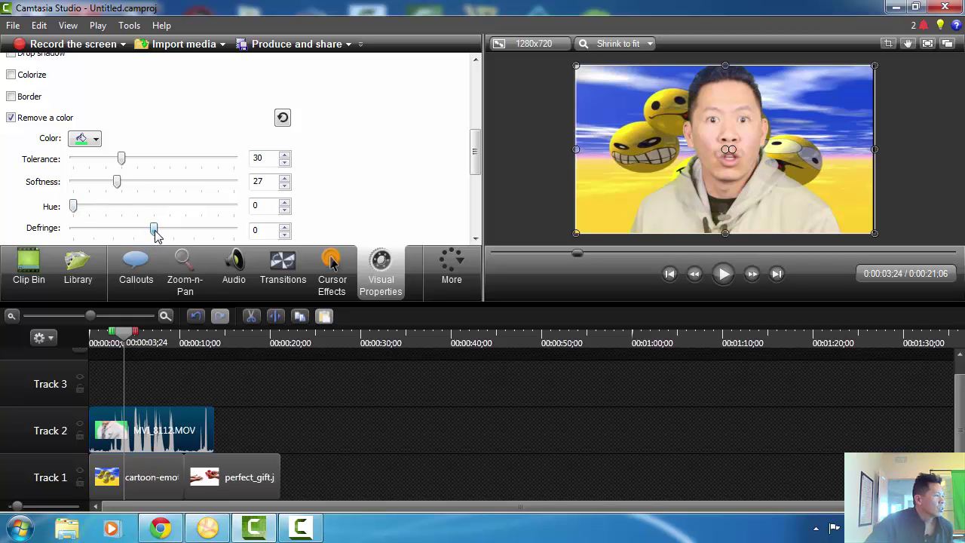
left_click_drag(137, 235, 162, 234)
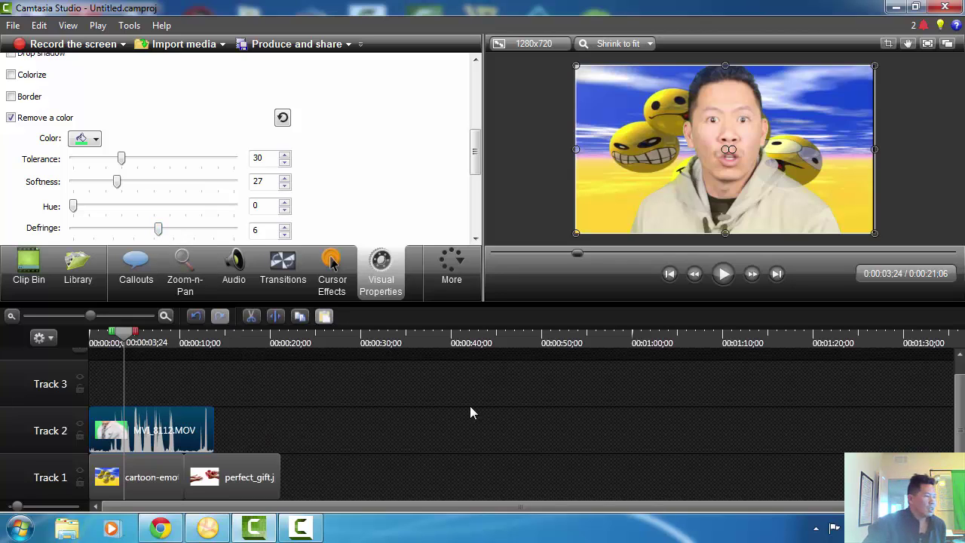
Preview the key and shift MVI_8112.MOV to start around 6 seconds, overlapping perfect_gift.
left_click(724, 276)
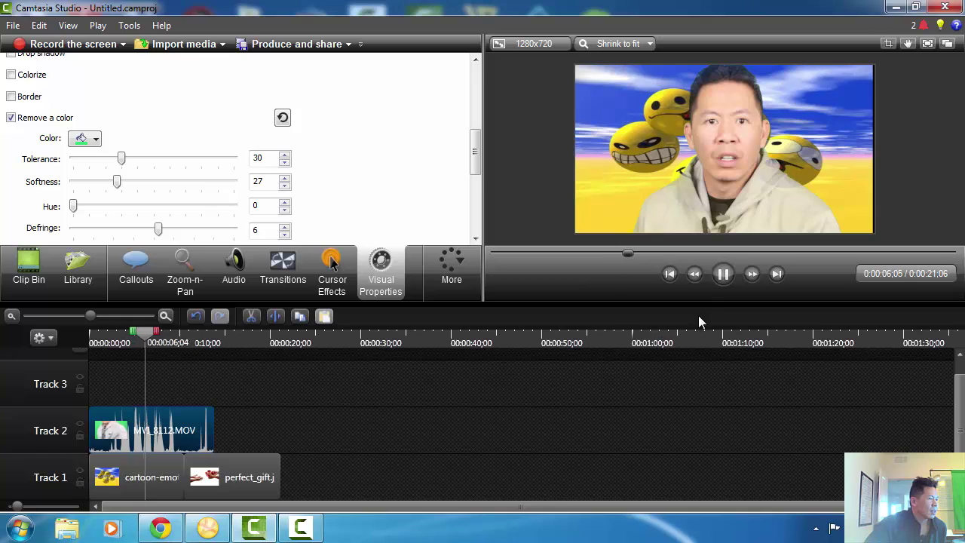
left_click(722, 275)
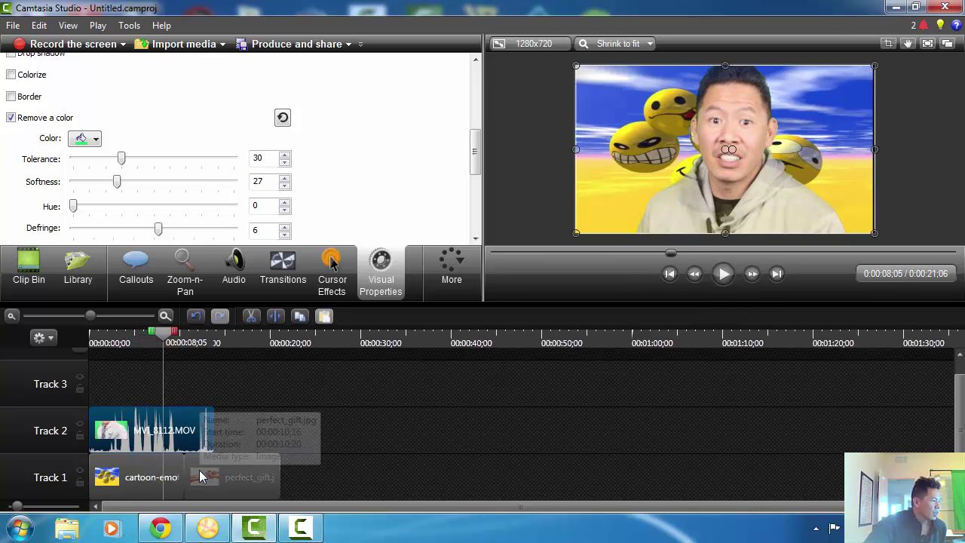
left_click_drag(181, 434, 408, 437)
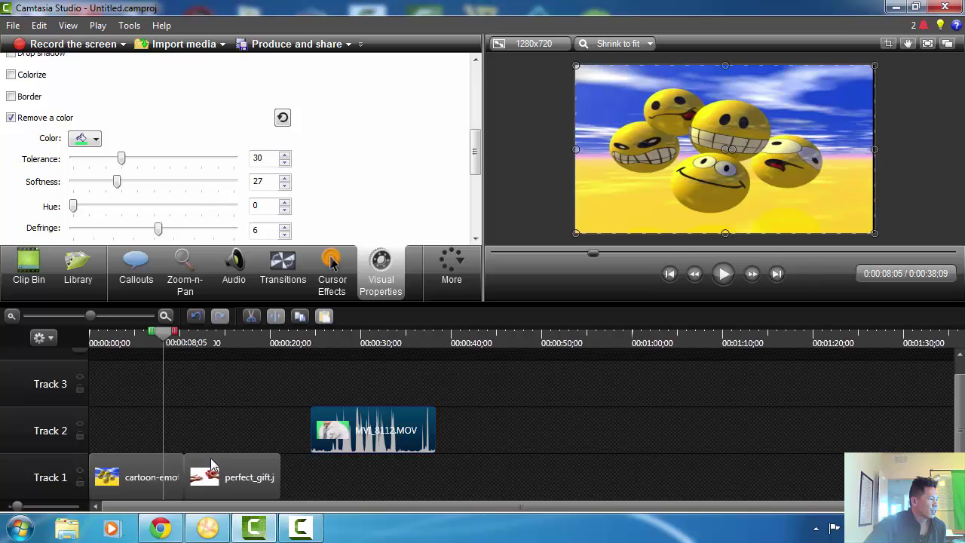
left_click(725, 273)
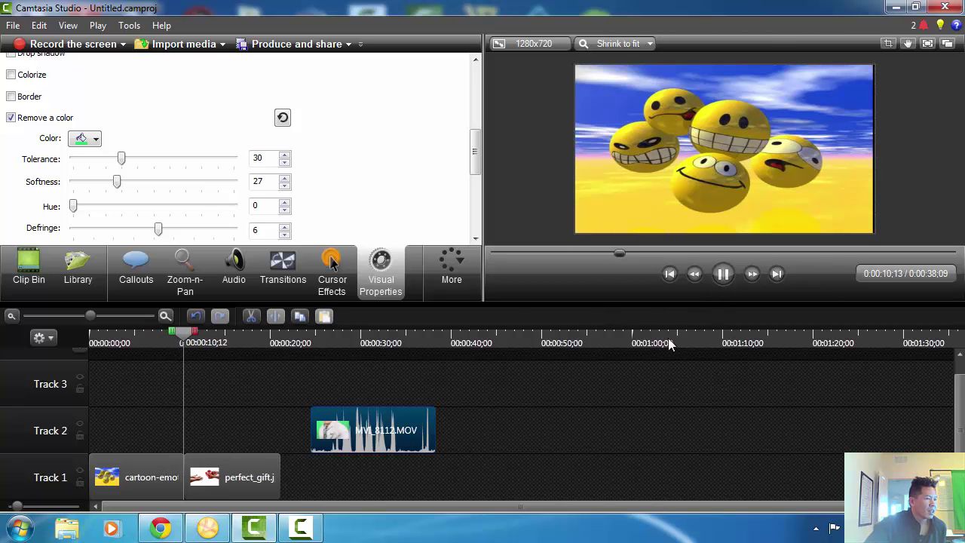
left_click(719, 275)
left_click_drag(388, 432, 221, 431)
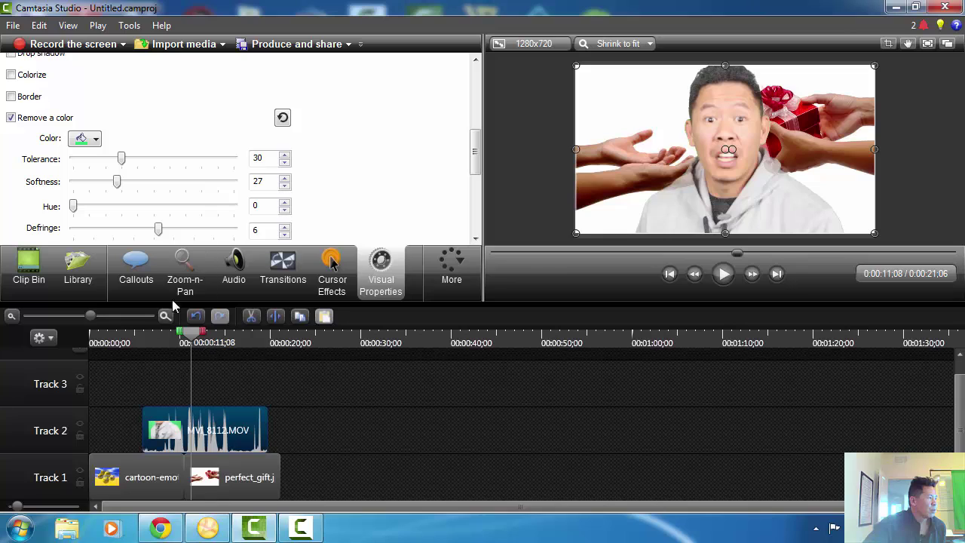
Lower the green-key tolerance to 18, move the presenter clip to 0:00, and preview it.
left_click_drag(123, 162, 104, 166)
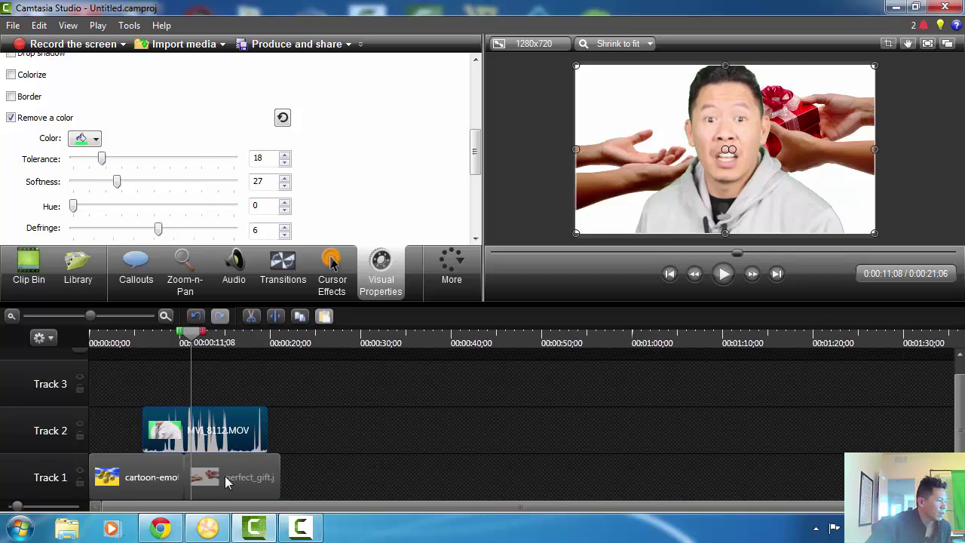
left_click_drag(188, 426, 108, 432)
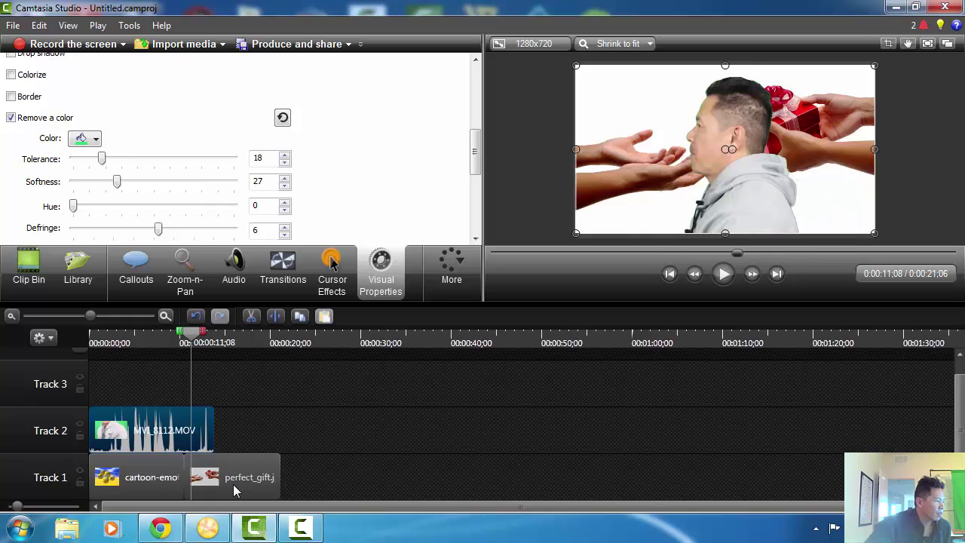
left_click_drag(192, 333, 93, 343)
left_click(722, 283)
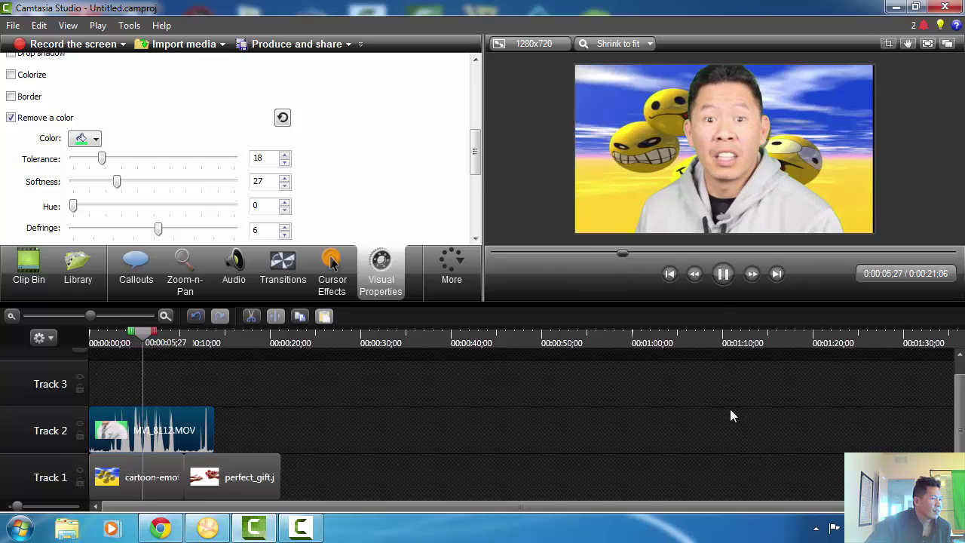
Stop playback, nudge the MOV clip on Track 2, and bring back the Clip Bin.
left_click(722, 274)
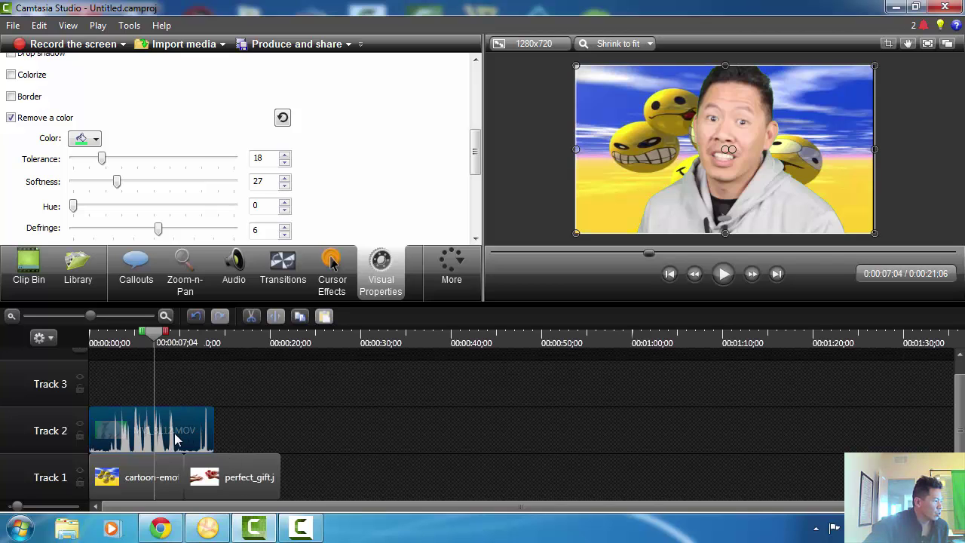
mouse_move(176, 438)
left_mouse_down()
mouse_move(275, 439)
mouse_move(179, 439)
left_mouse_up()
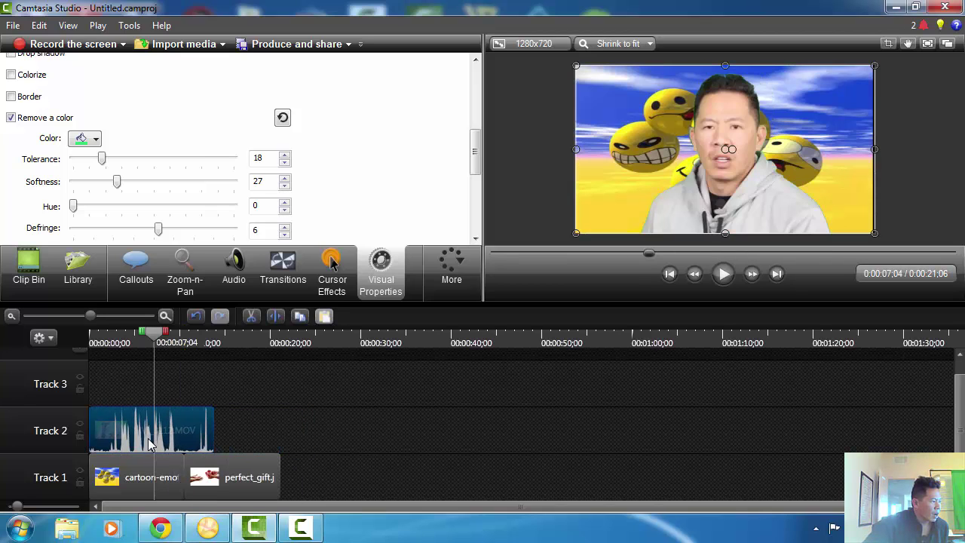
left_click(28, 265)
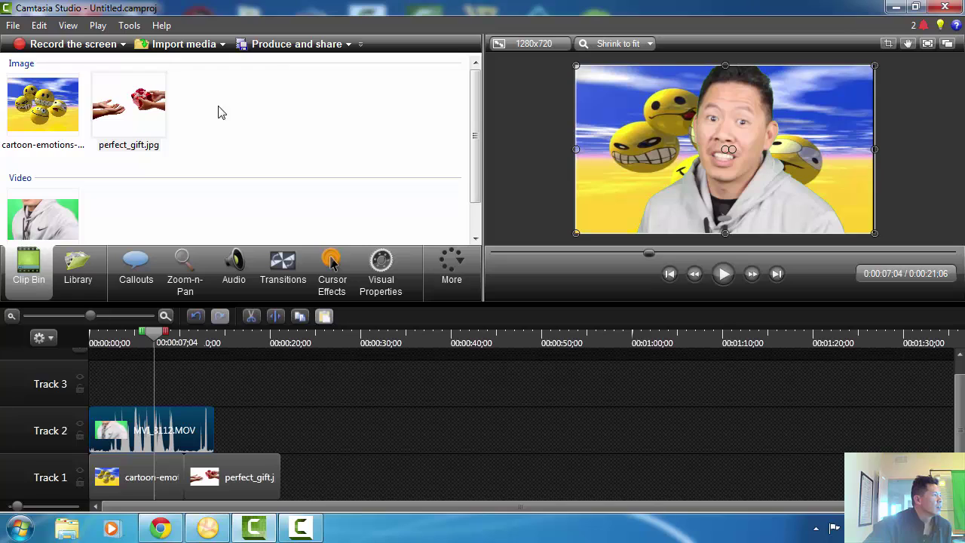
Import the bigstock Entrepreneur image and put it on Track 1 right after perfect_gift.jpg.
left_click(208, 47)
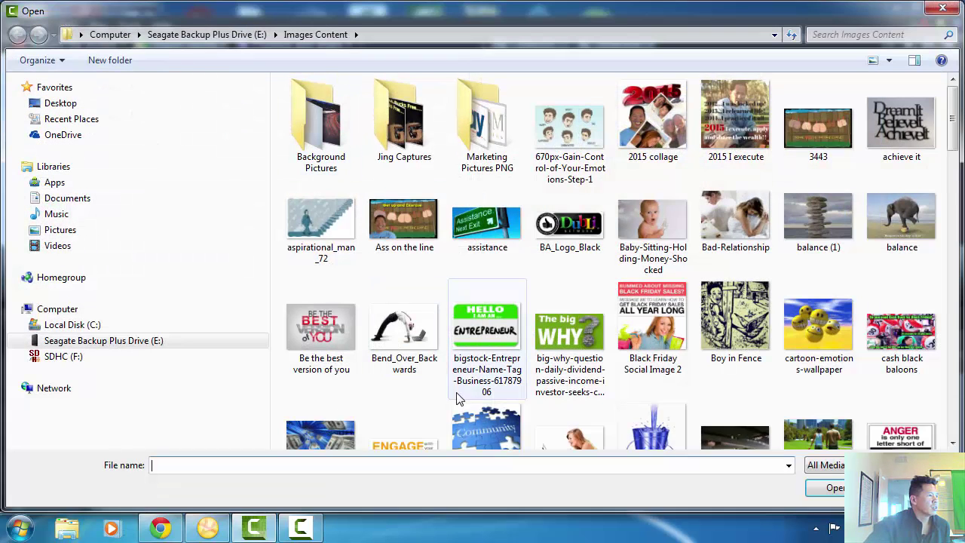
double_click(484, 331)
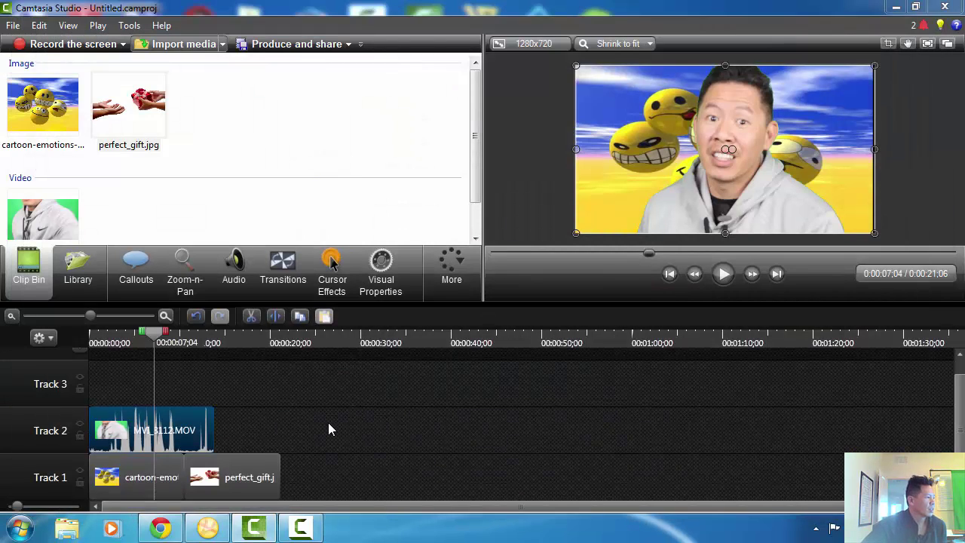
right_click(50, 109)
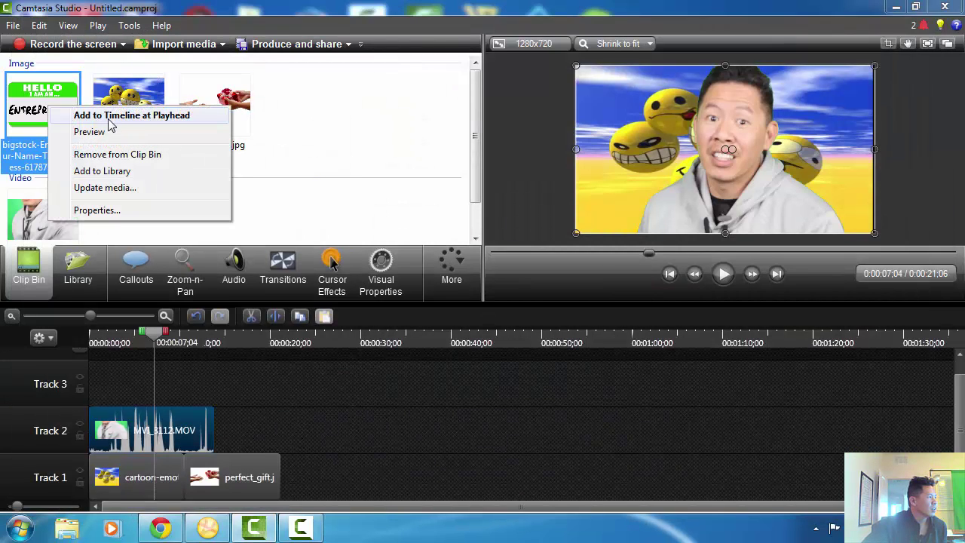
left_click(113, 115)
left_click_drag(178, 384, 214, 479)
left_click_drag(323, 477, 227, 468)
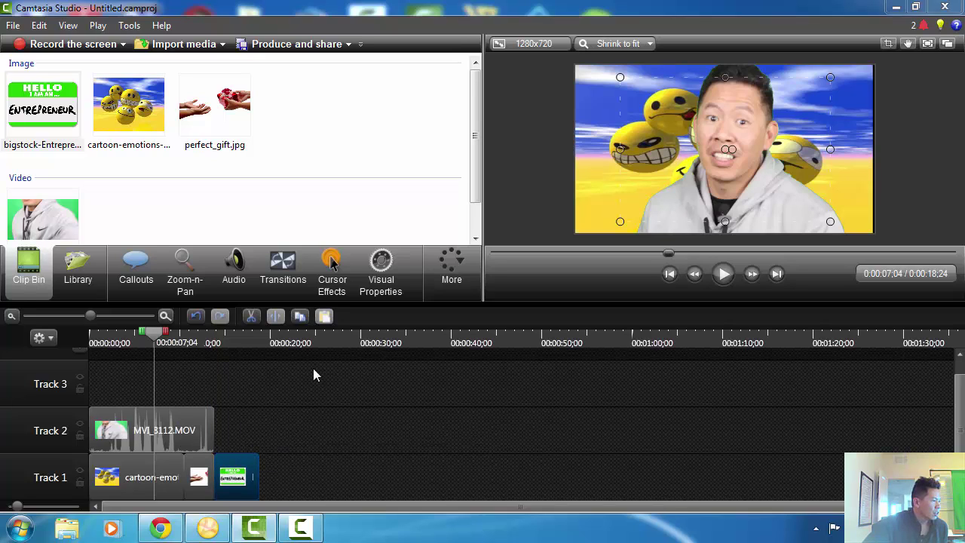
Shift the MVI_8112.MOV clip to start near 0:09 and extend the Entrepreneur image's duration.
left_click(718, 277)
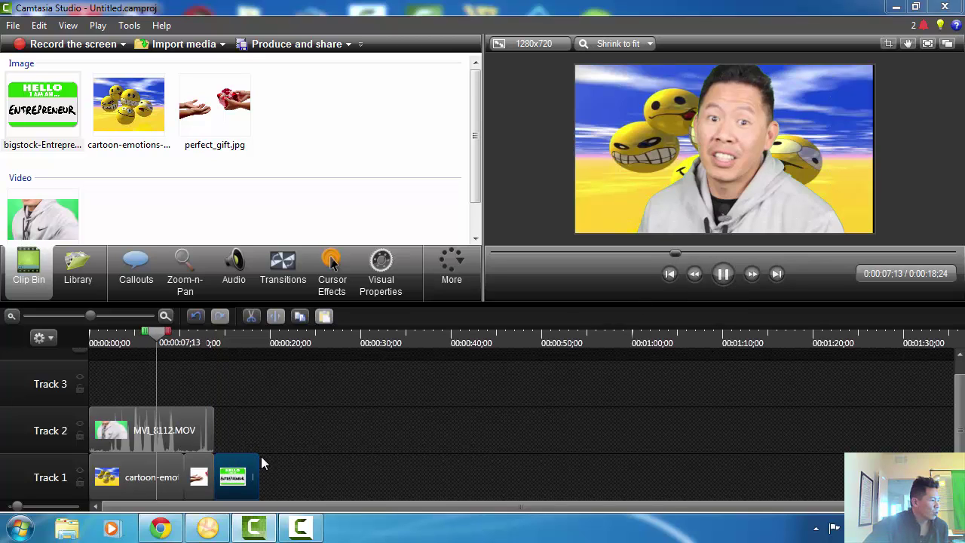
left_click(194, 434)
left_click_drag(193, 433, 284, 428)
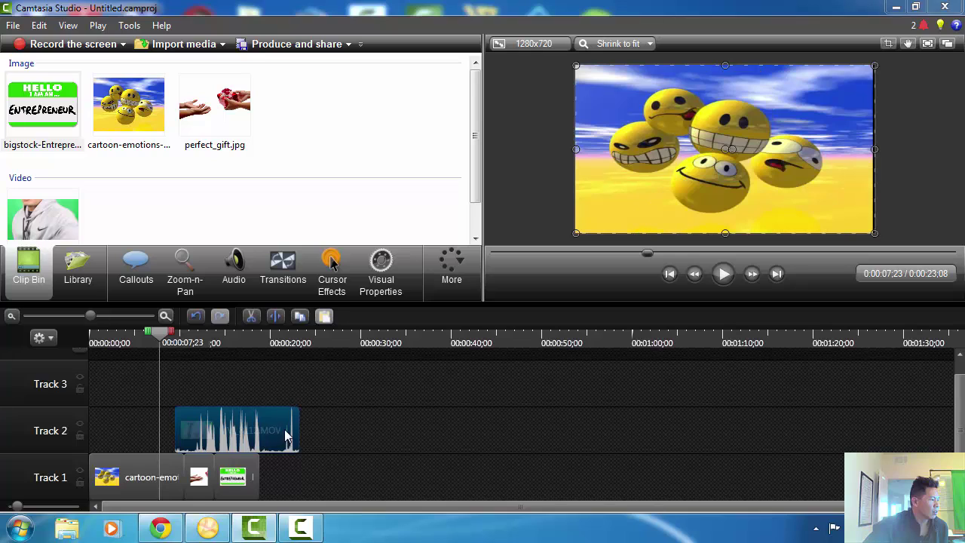
left_click(720, 278)
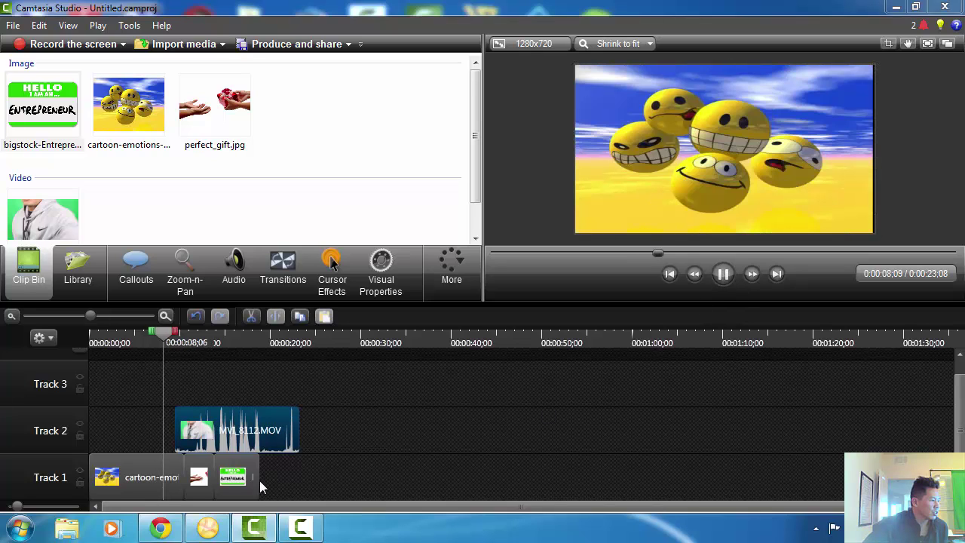
left_click_drag(261, 478, 311, 478)
Play the edit, pause at 0:16:07 over the Entrepreneur image, and select the presenter clip.
left_click(725, 275)
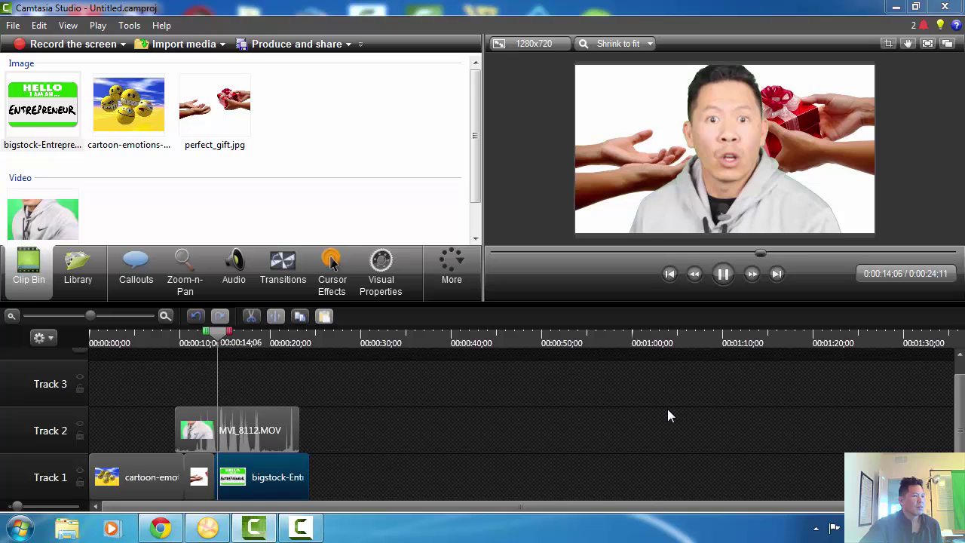
left_click(725, 274)
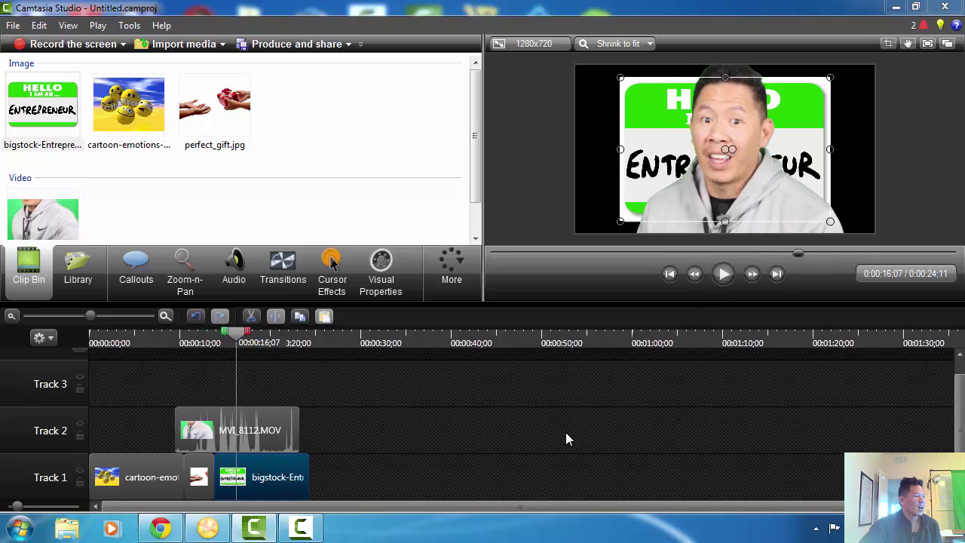
left_click(224, 427)
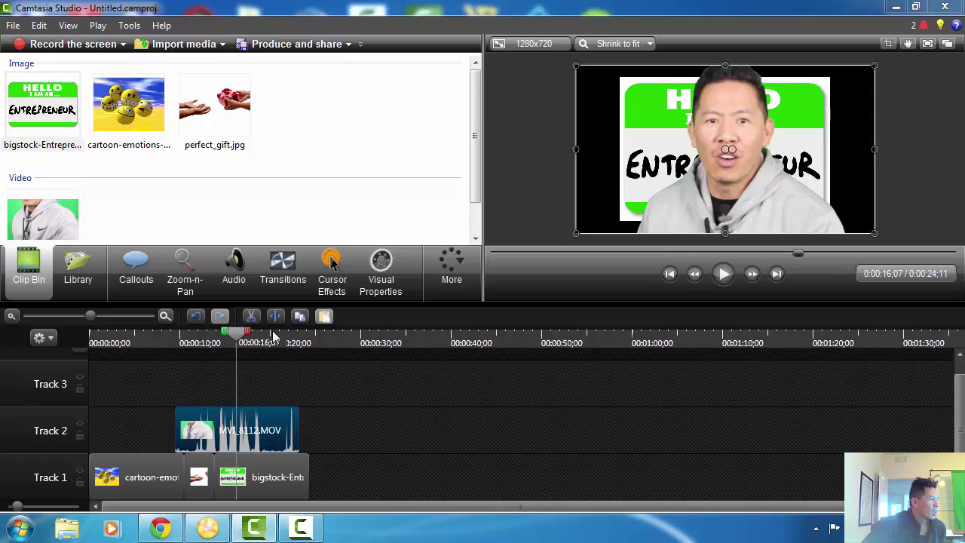
Add an animation sliding the presenter left to X -404, Y -10 beside the sign.
left_click(380, 268)
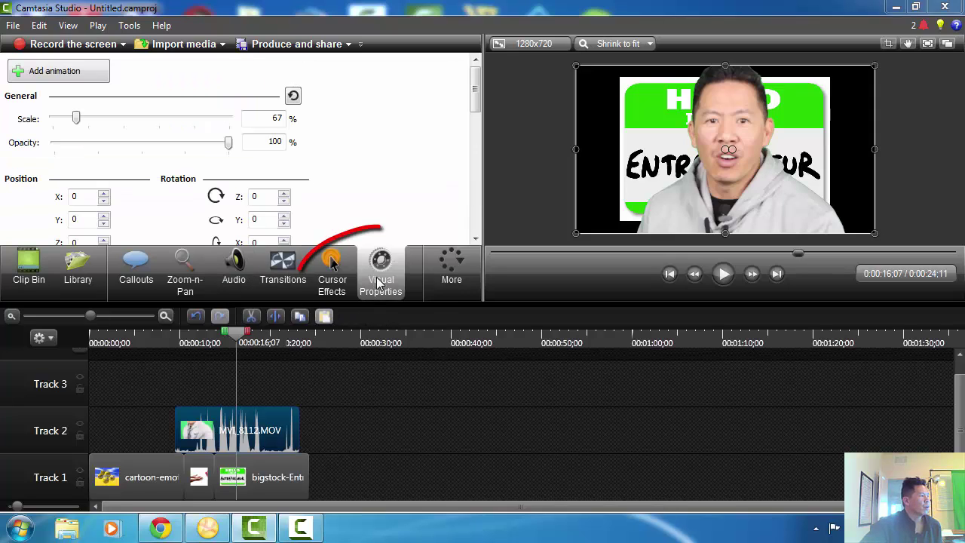
left_click(79, 72)
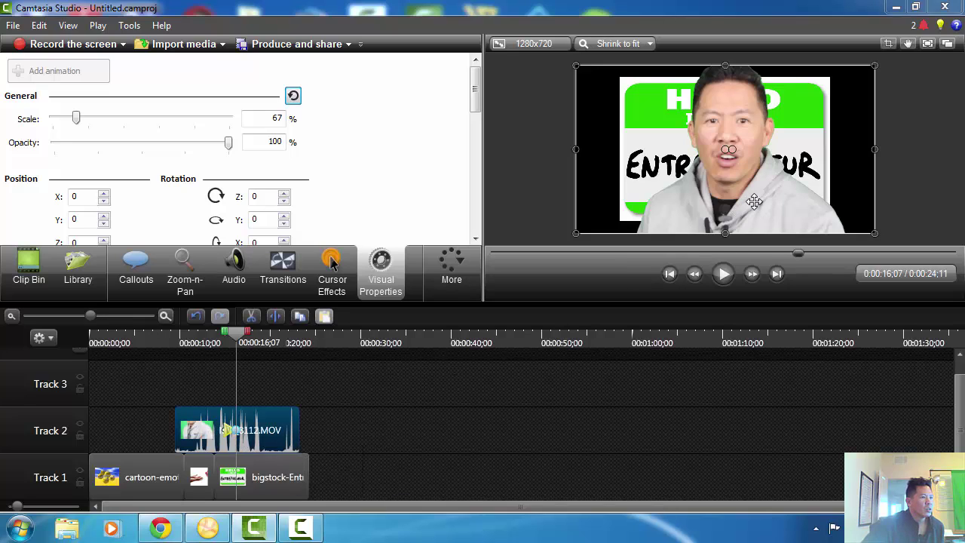
left_click_drag(754, 202, 645, 200)
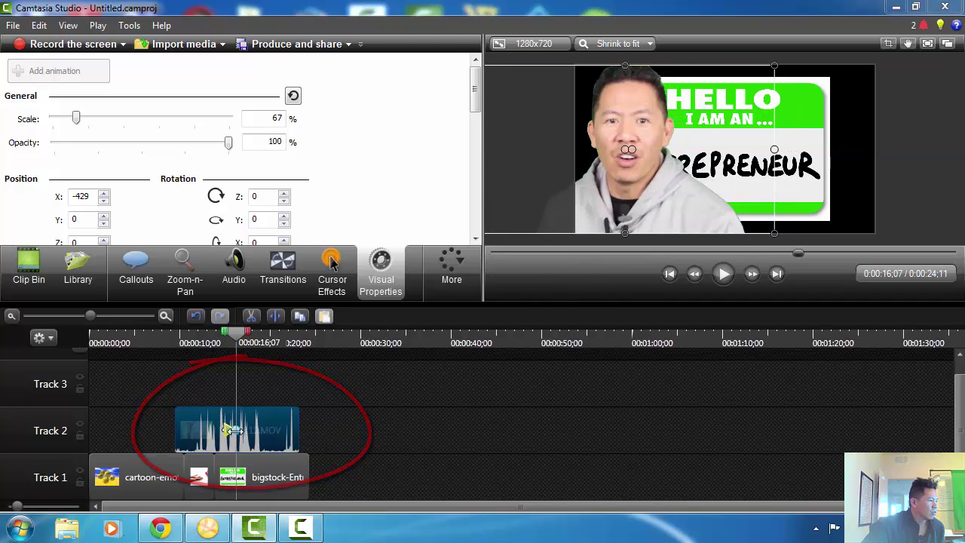
left_click_drag(642, 188, 648, 191)
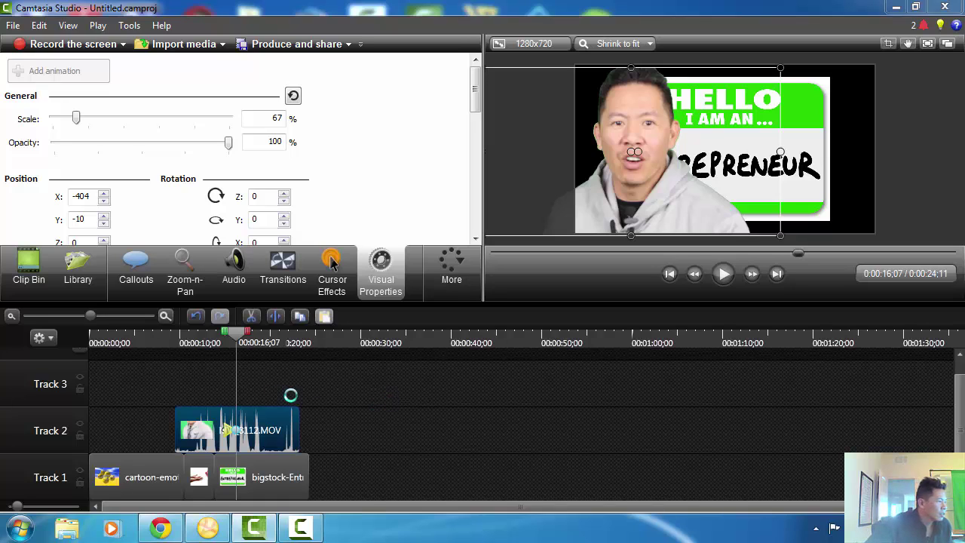
left_click_drag(232, 332, 215, 335)
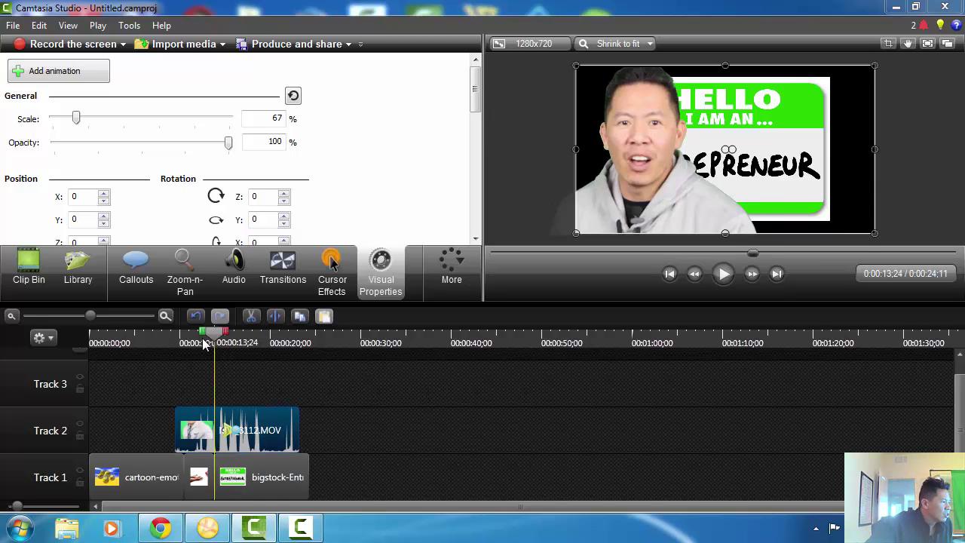
Delay the slide-left animation's start by dragging its arrow later on the Track 2 clip.
left_click(723, 275)
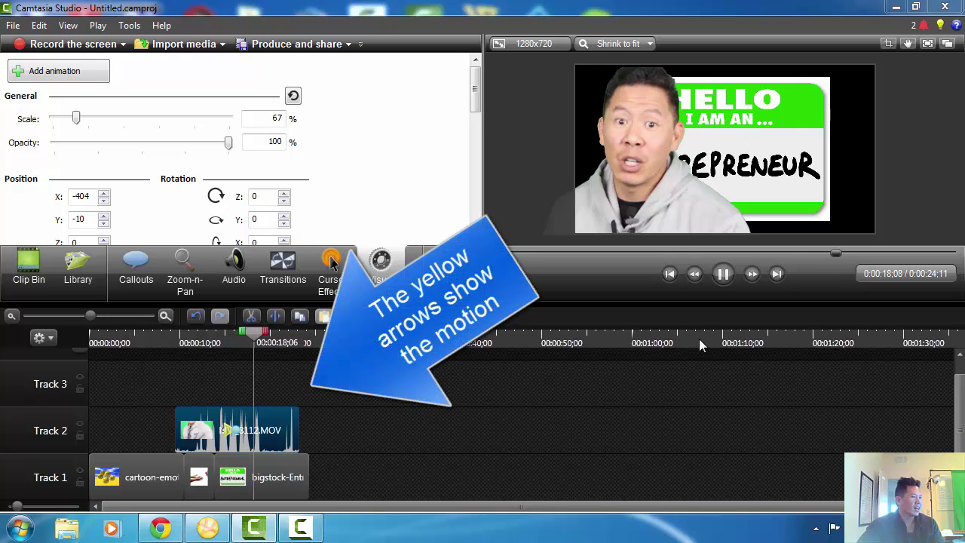
left_click(723, 273)
left_click(233, 436)
mouse_move(232, 435)
left_mouse_down()
mouse_move(215, 437)
mouse_move(276, 437)
mouse_move(202, 436)
mouse_move(214, 436)
left_mouse_up()
left_click(257, 341)
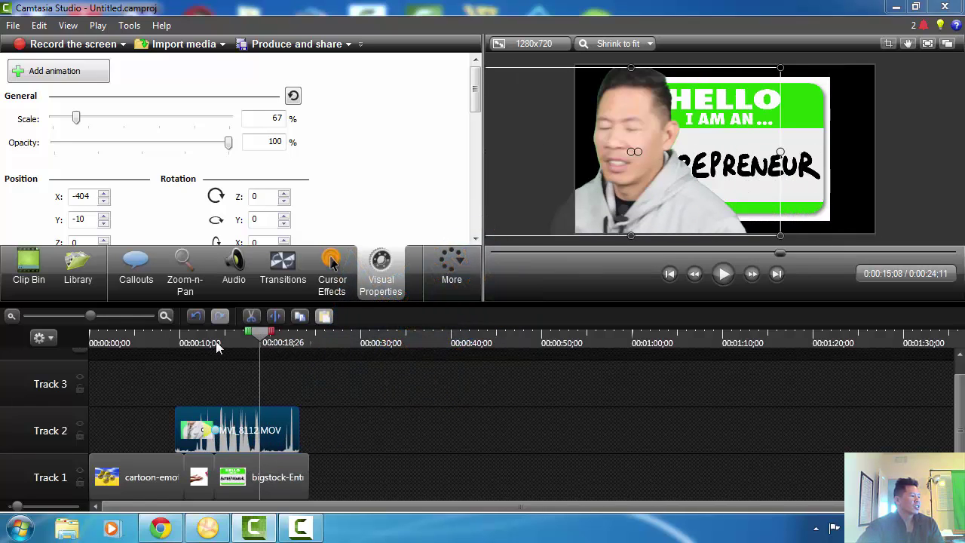
Play from about 0:10 to review the retimed slide animation.
left_click(184, 343)
left_click(722, 273)
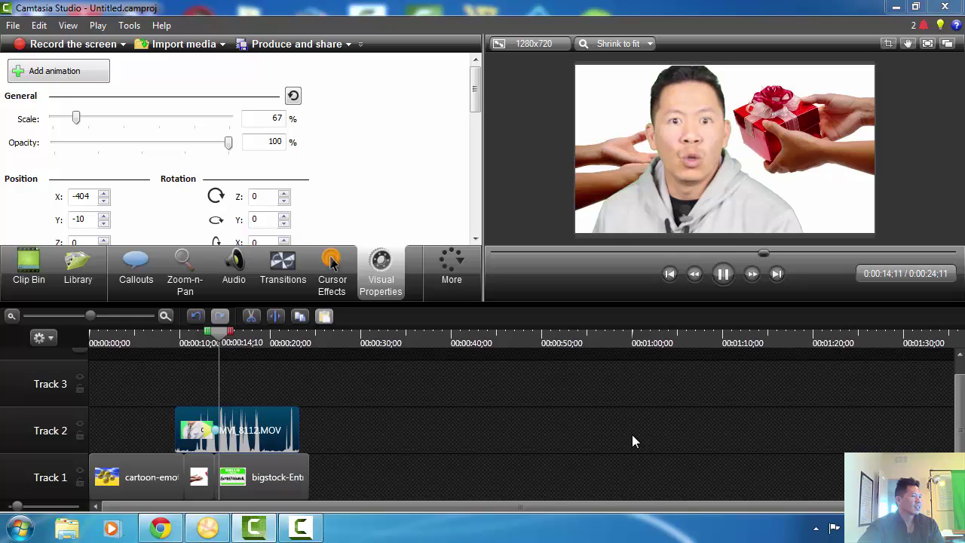
left_click(716, 276)
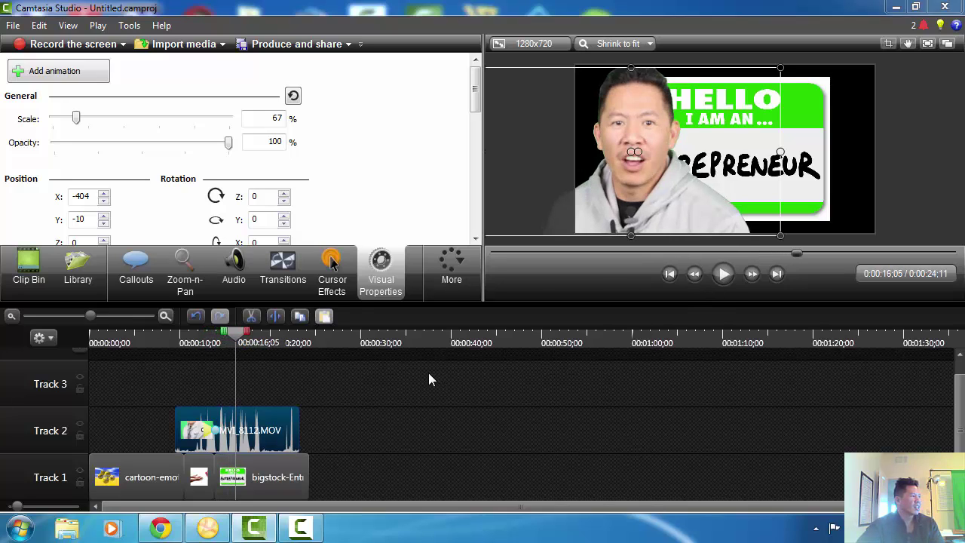
Add a later second animation moving the presenter right and shrinking him to Scale 46.
left_click(75, 76)
left_click_drag(228, 432, 255, 430)
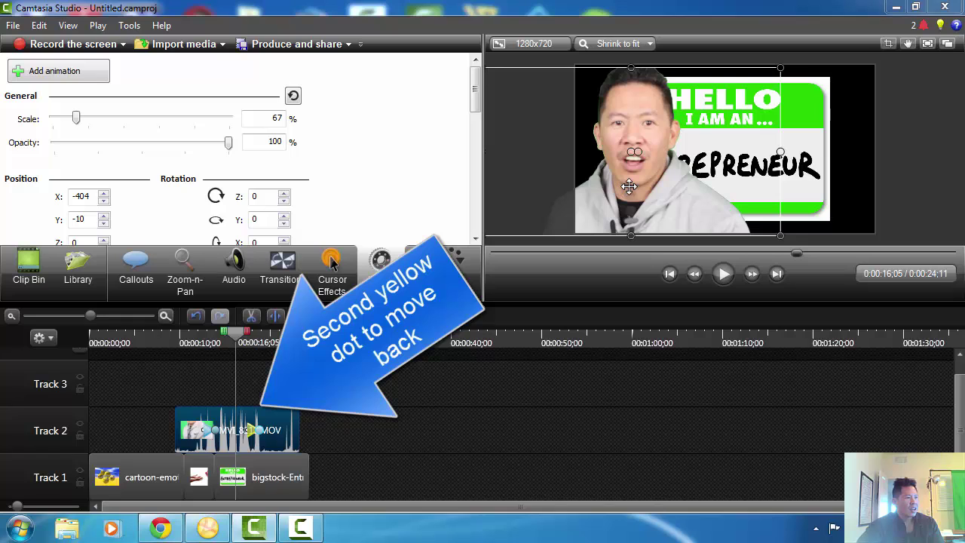
left_click_drag(625, 198, 944, 146)
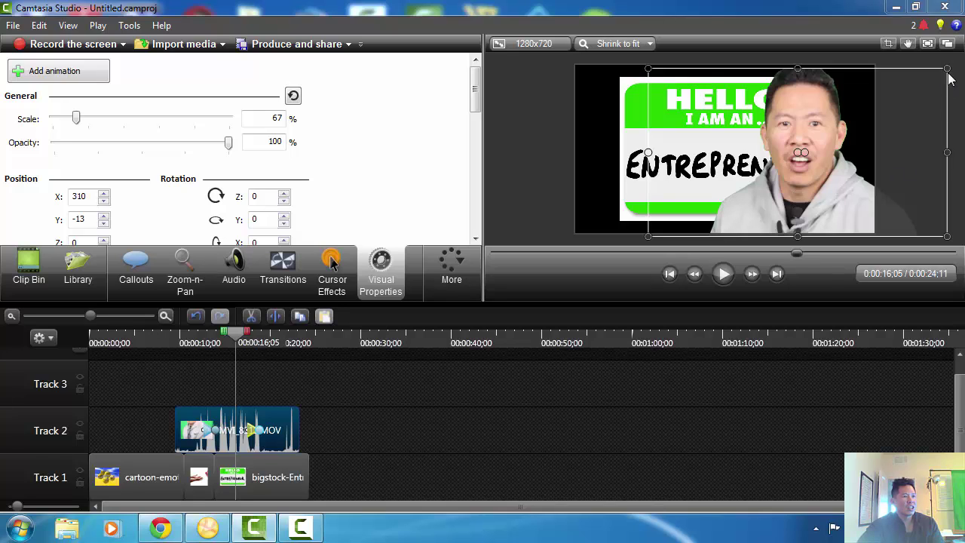
left_click_drag(948, 70, 852, 152)
left_click_drag(787, 191, 808, 193)
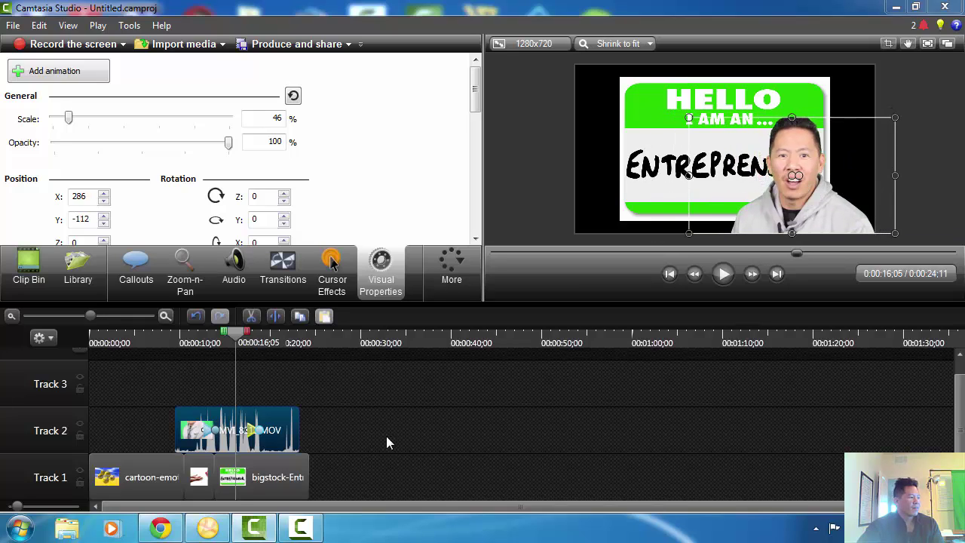
Rewind and play both animations through to 0:23:01.
left_click_drag(235, 341, 200, 343)
left_click(721, 273)
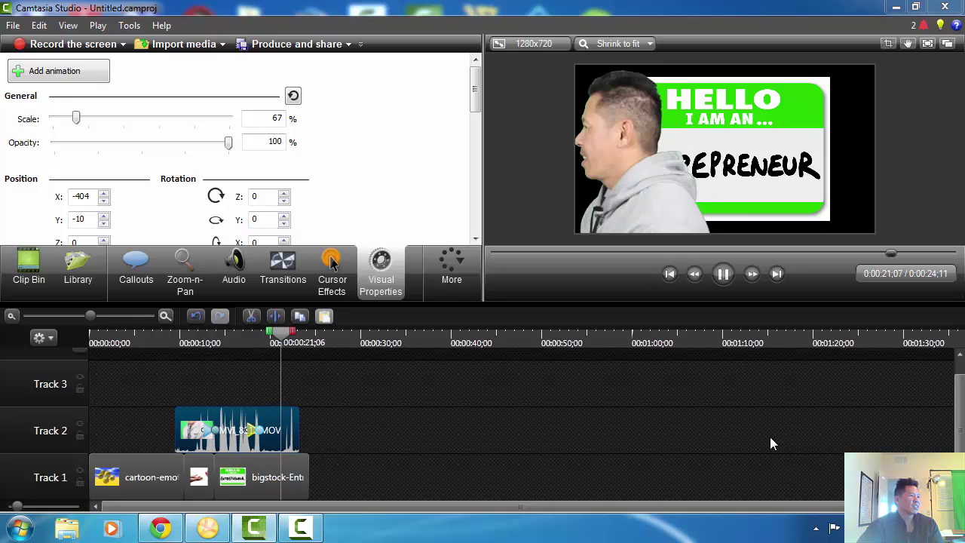
left_click(722, 276)
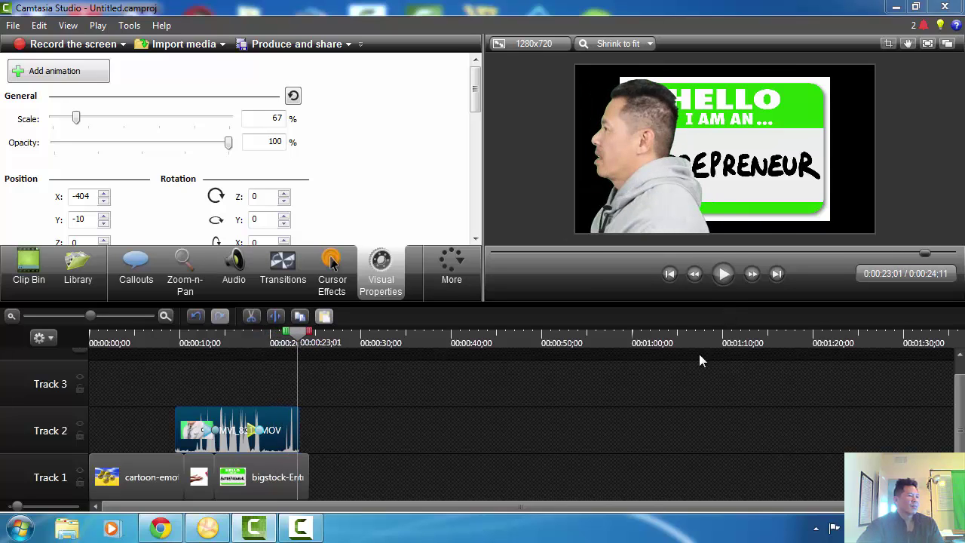